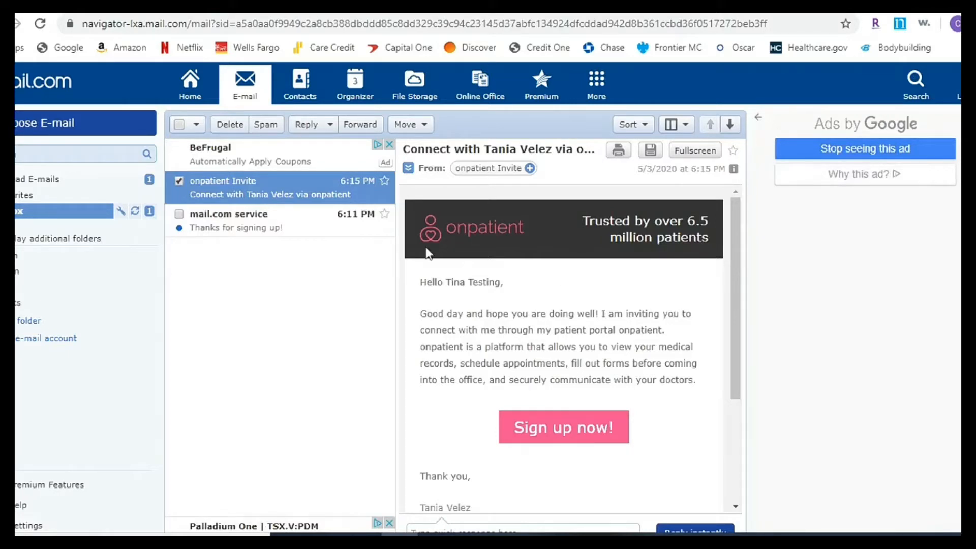
- Read the invitation email and follow its pink 'Sign up now!' button to onpatient
{"action": "scroll", "coordinate": [527, 289], "scroll_direction": "down", "scroll_amount": 2}
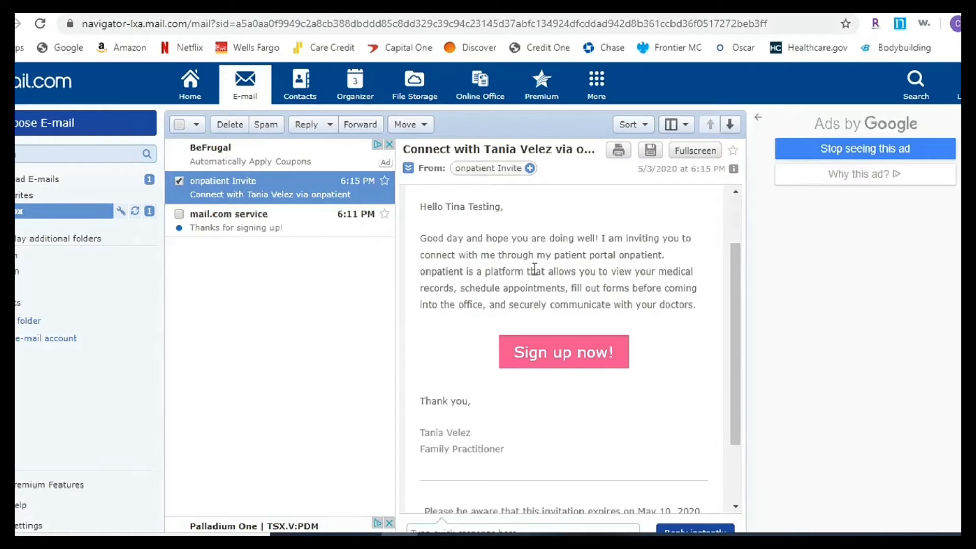
{"action": "scroll", "coordinate": [544, 272], "scroll_direction": "up", "scroll_amount": 2}
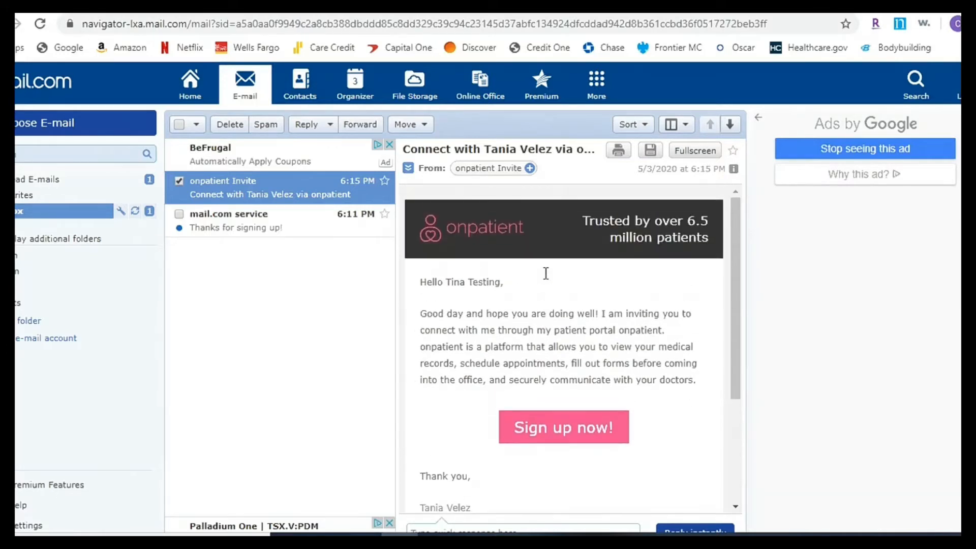
{"action": "left_click", "coordinate": [556, 431]}
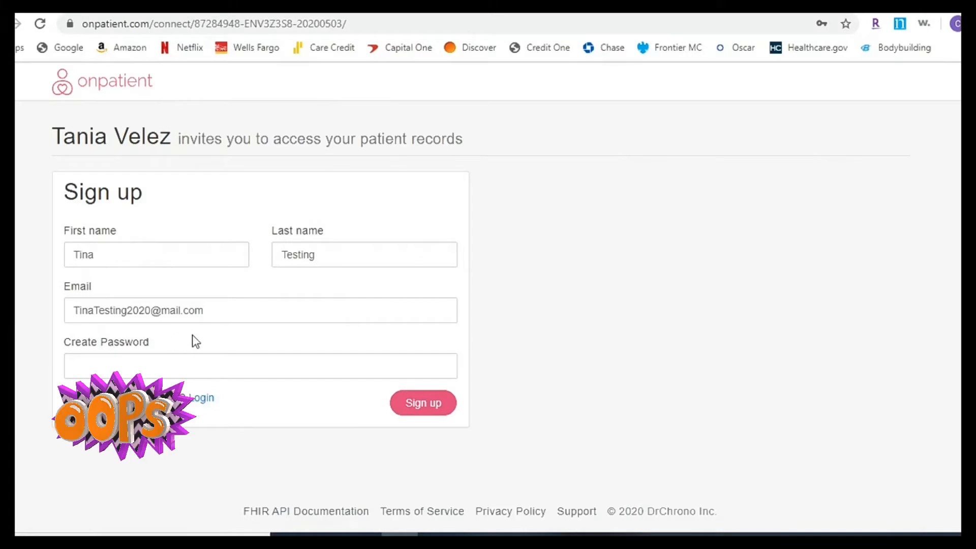
- Create an account password and submit the onpatient sign-up form
{"action": "left_click", "coordinate": [101, 358]}
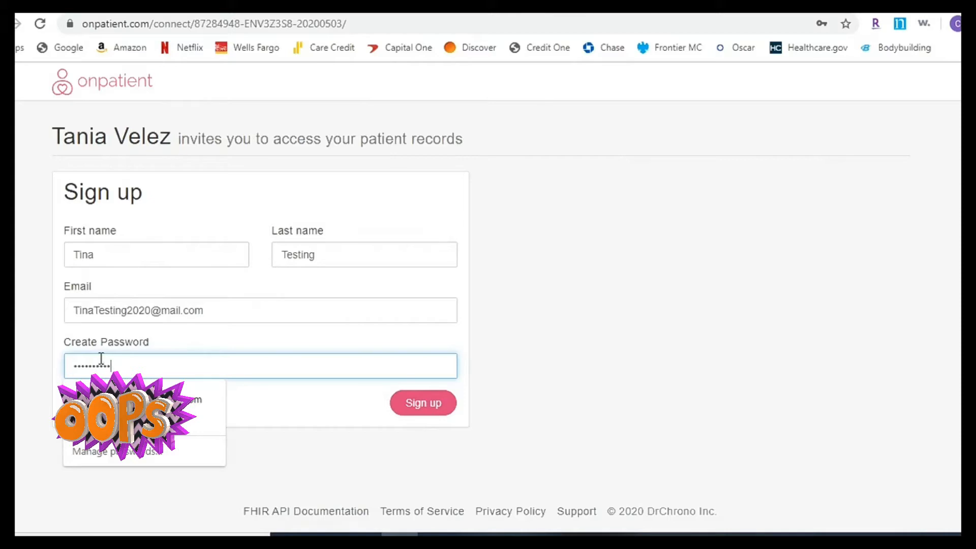
{"action": "left_click", "coordinate": [408, 409]}
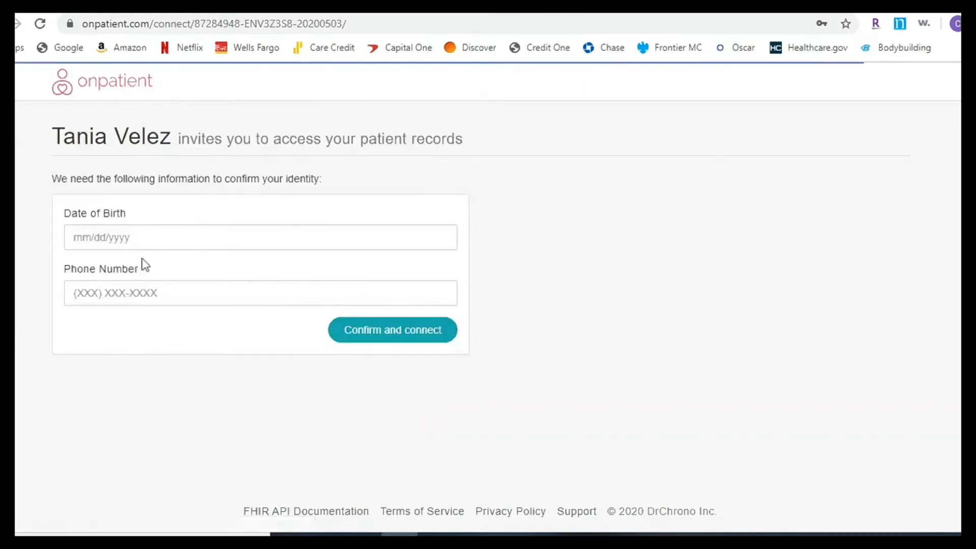
- Enter the date of birth and phone number, then confirm and connect to the portal
{"action": "left_click", "coordinate": [129, 235]}
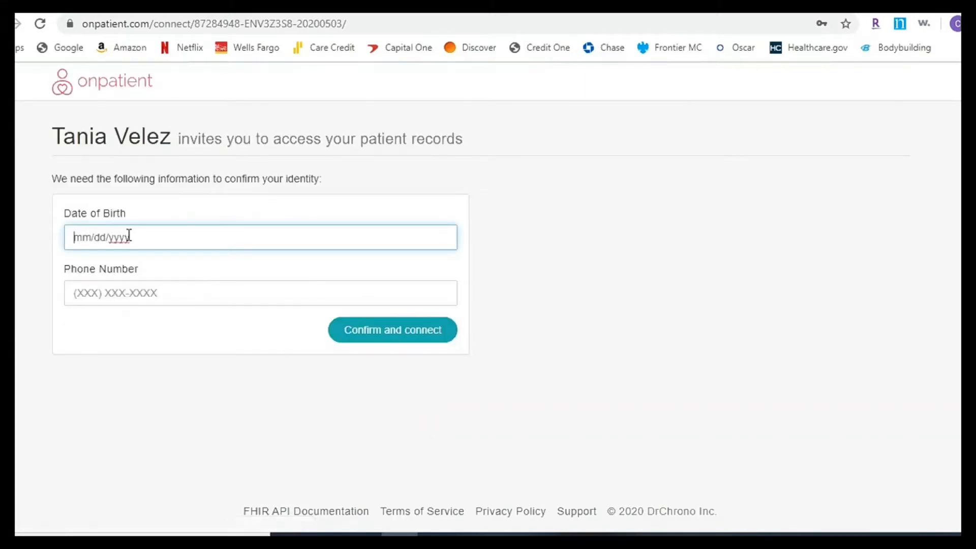
{"action": "type", "text": "01/01/1981"}
{"action": "left_click", "coordinate": [91, 294]}
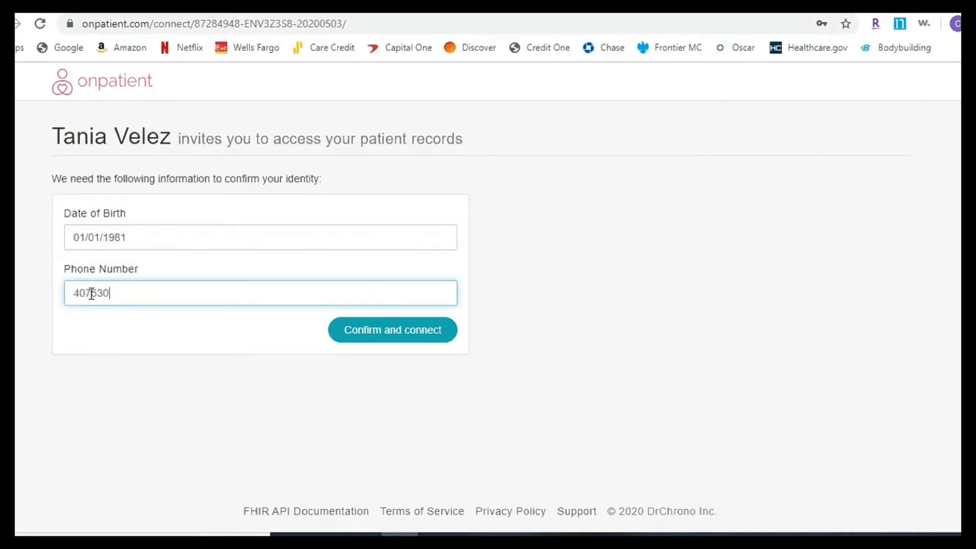
{"action": "left_click", "coordinate": [376, 335]}
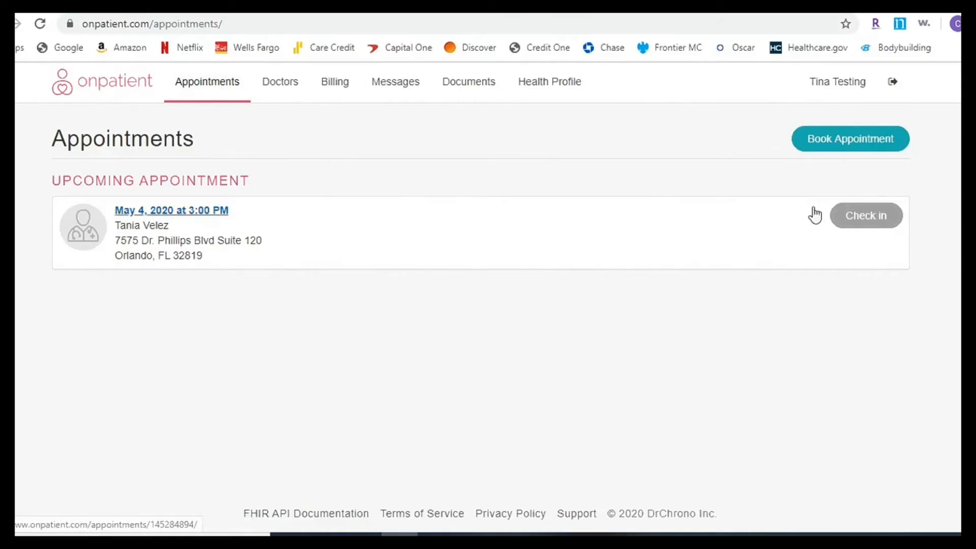
- Check in for the May 4 appointment and enter the nickname TT
{"action": "left_click", "coordinate": [862, 221]}
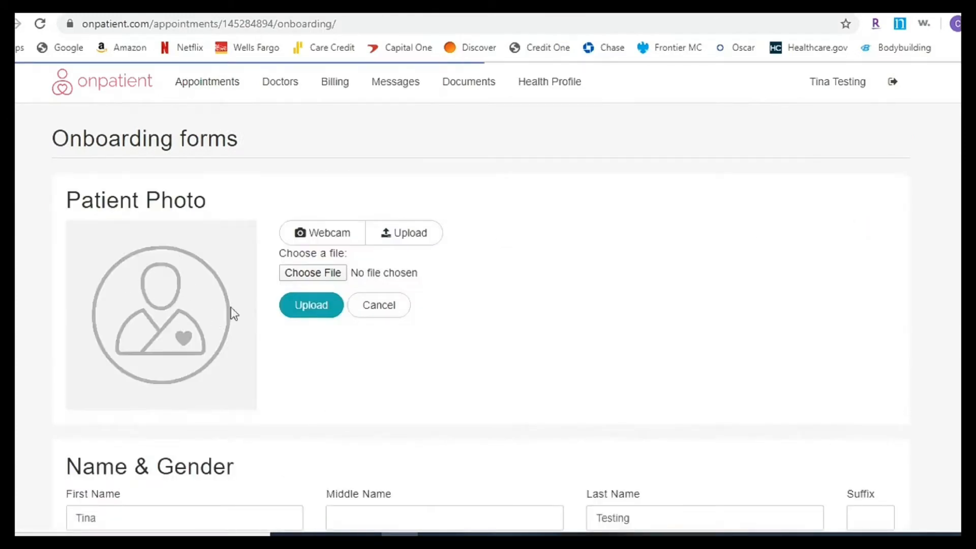
{"action": "scroll", "coordinate": [436, 330], "scroll_direction": "down", "scroll_amount": 3}
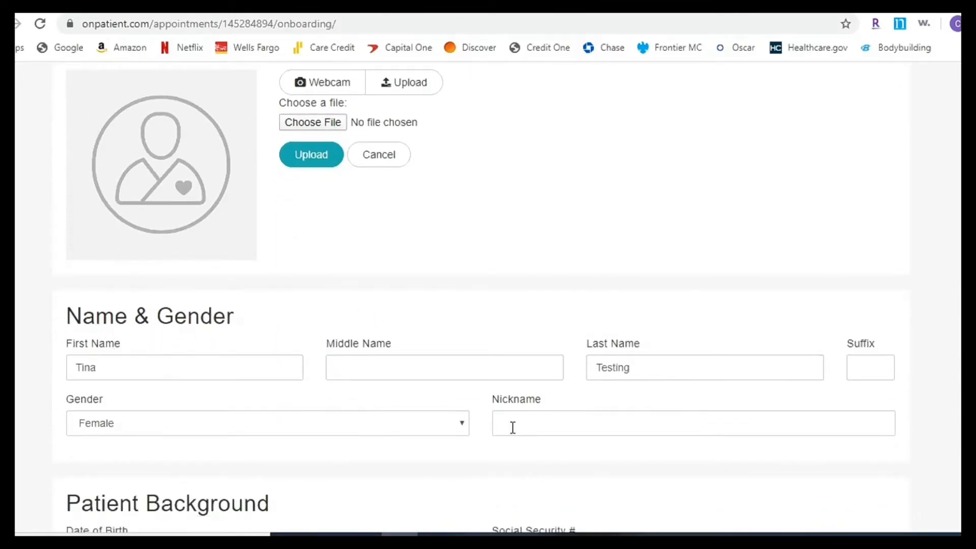
{"action": "scroll", "coordinate": [512, 428], "scroll_direction": "down", "scroll_amount": 1}
{"action": "left_click", "coordinate": [524, 355]}
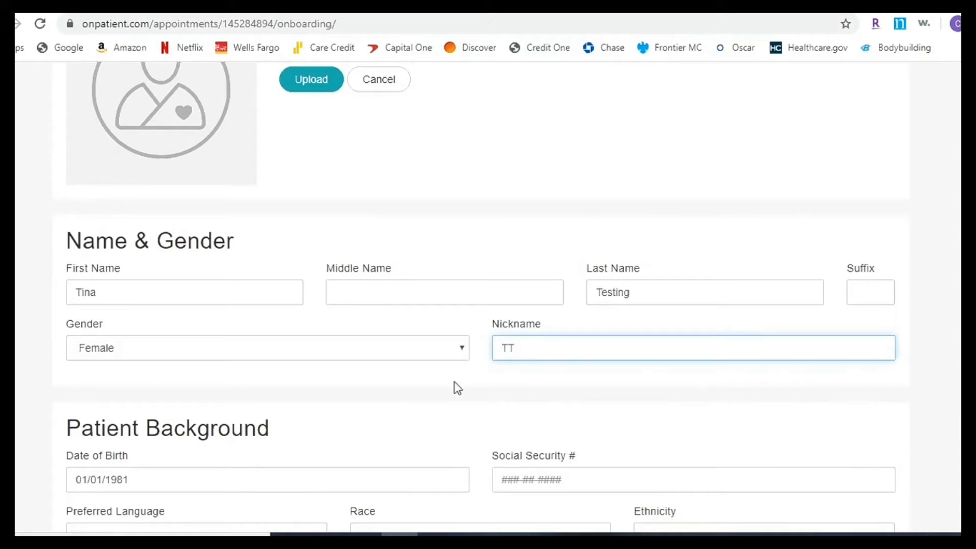
{"action": "type", "text": "TT"}
- Set preferred language to English and both race and ethnicity to Declined to state
{"action": "scroll", "coordinate": [454, 382], "scroll_direction": "down", "scroll_amount": 2}
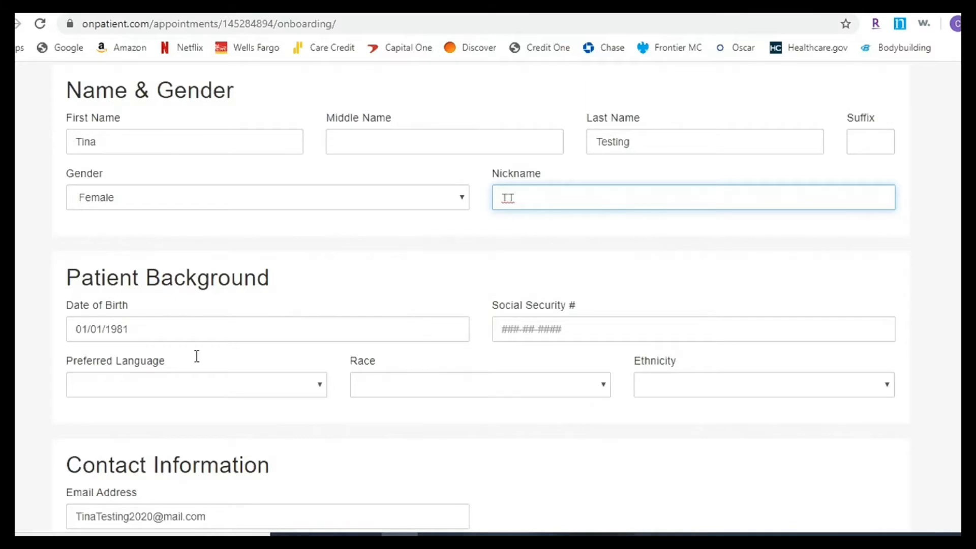
{"action": "left_click", "coordinate": [198, 387]}
{"action": "left_click", "coordinate": [115, 245]}
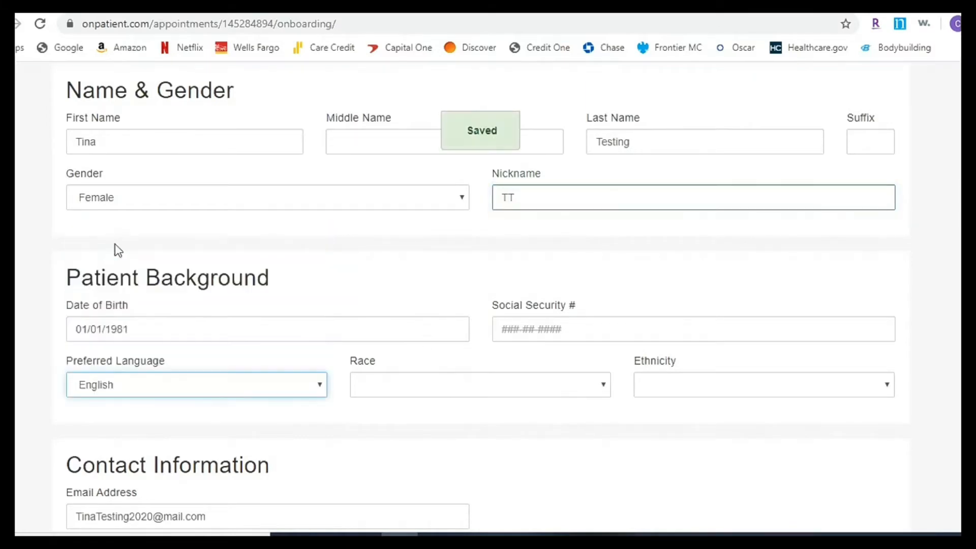
{"action": "left_click", "coordinate": [383, 390]}
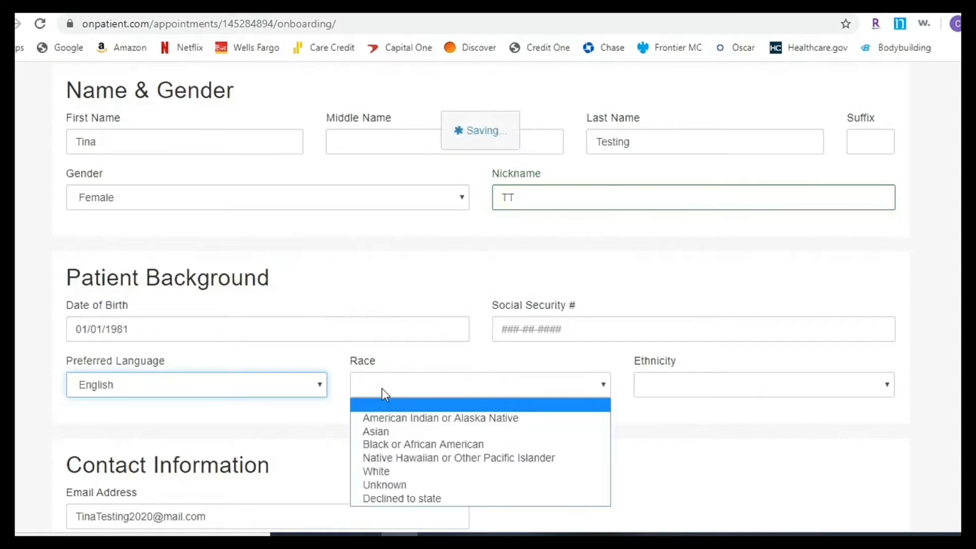
{"action": "left_click", "coordinate": [419, 497]}
{"action": "left_click", "coordinate": [753, 394]}
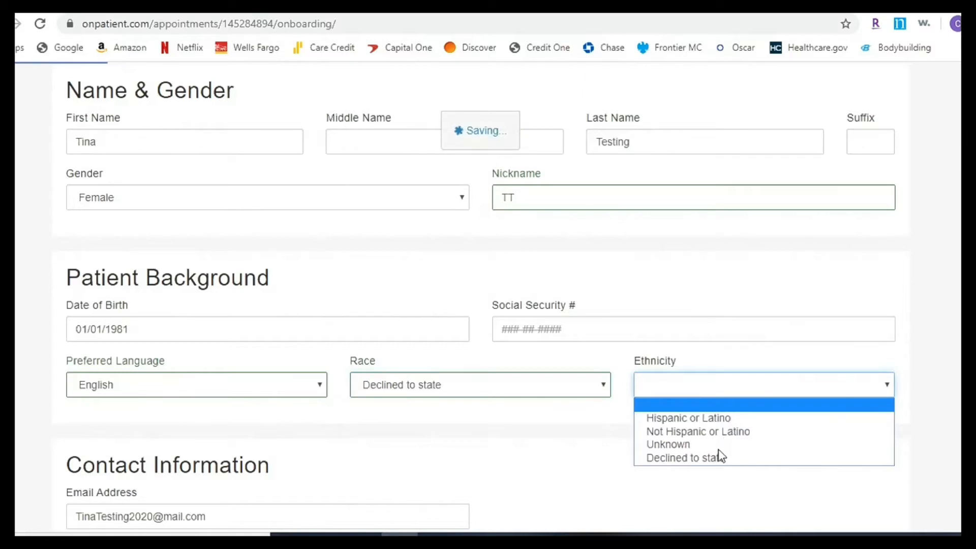
{"action": "left_click", "coordinate": [680, 458]}
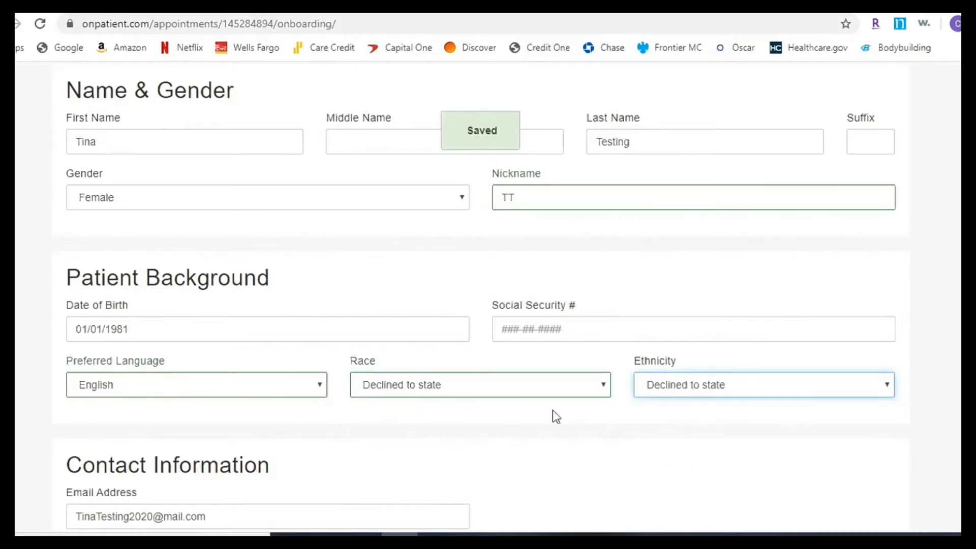
{"action": "scroll", "coordinate": [508, 438], "scroll_direction": "down", "scroll_amount": 3}
{"action": "scroll", "coordinate": [355, 343], "scroll_direction": "down", "scroll_amount": 3}
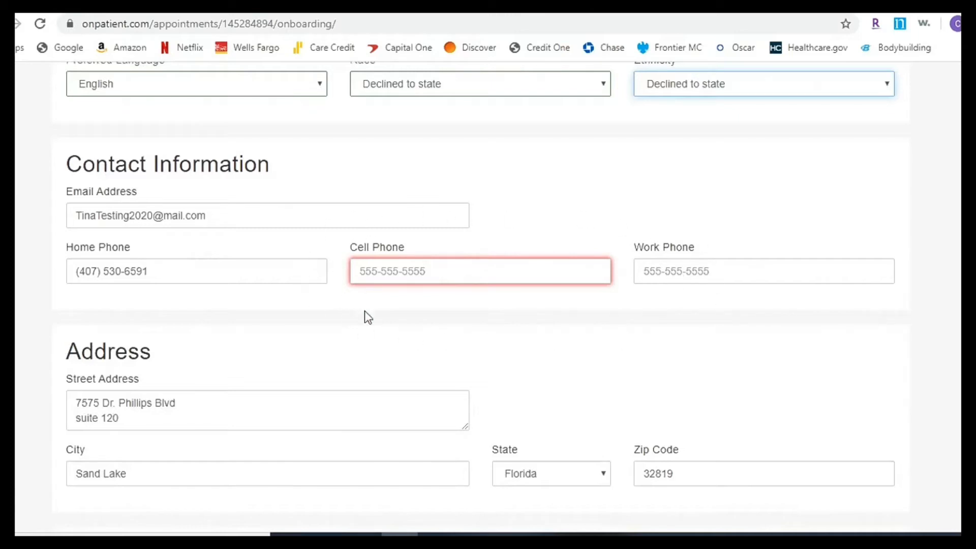
- Enter the home phone number as the cell phone number and save it
{"action": "left_click_drag", "start_coordinate": [175, 269], "coordinate": [32, 274]}
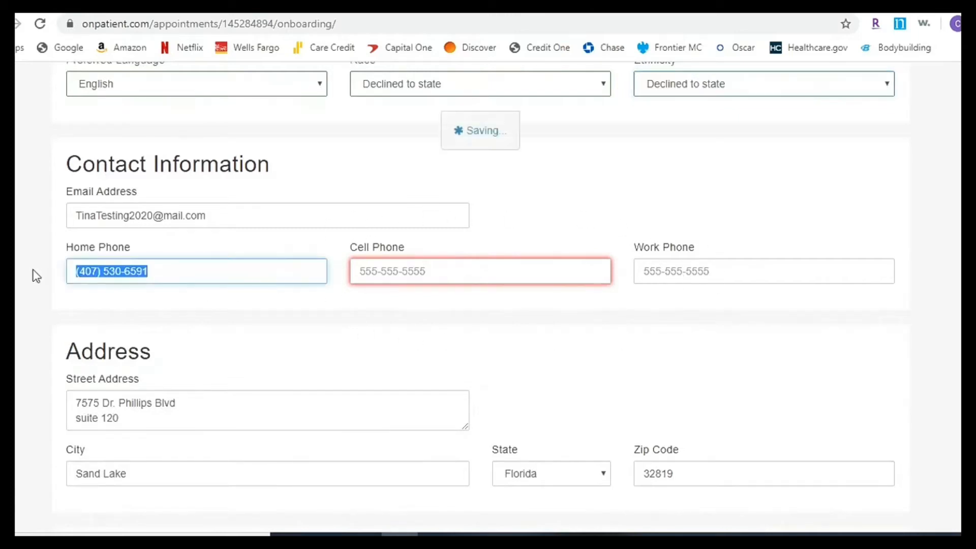
{"action": "left_click", "coordinate": [445, 268]}
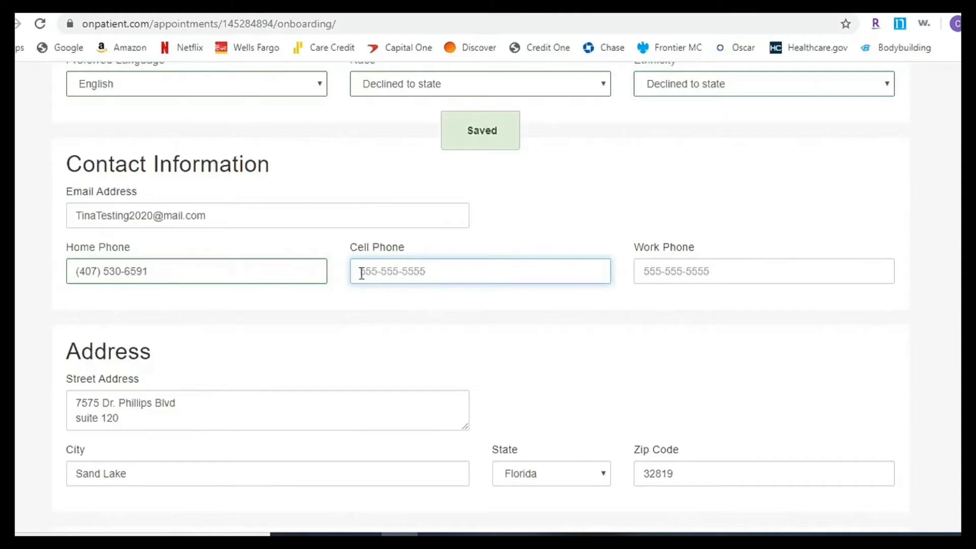
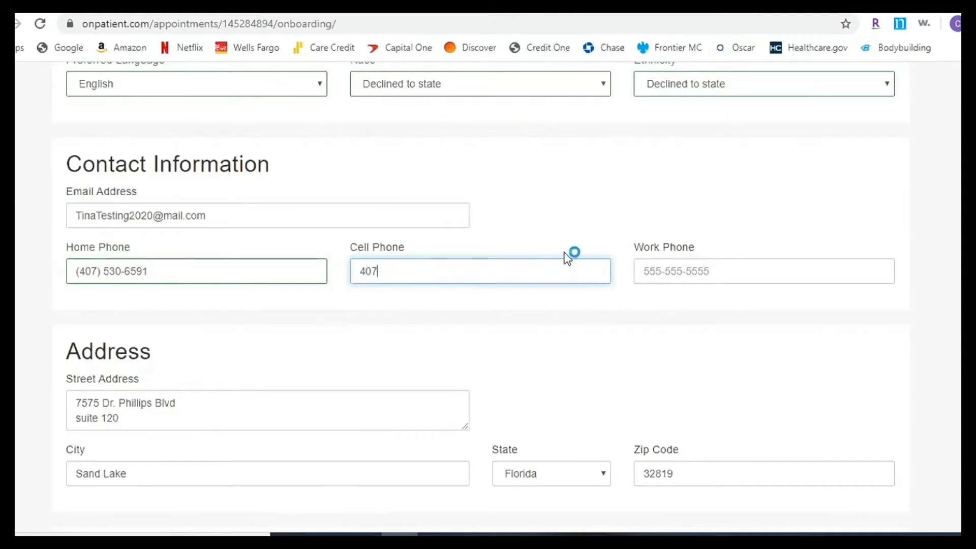
{"action": "left_click", "coordinate": [419, 307]}
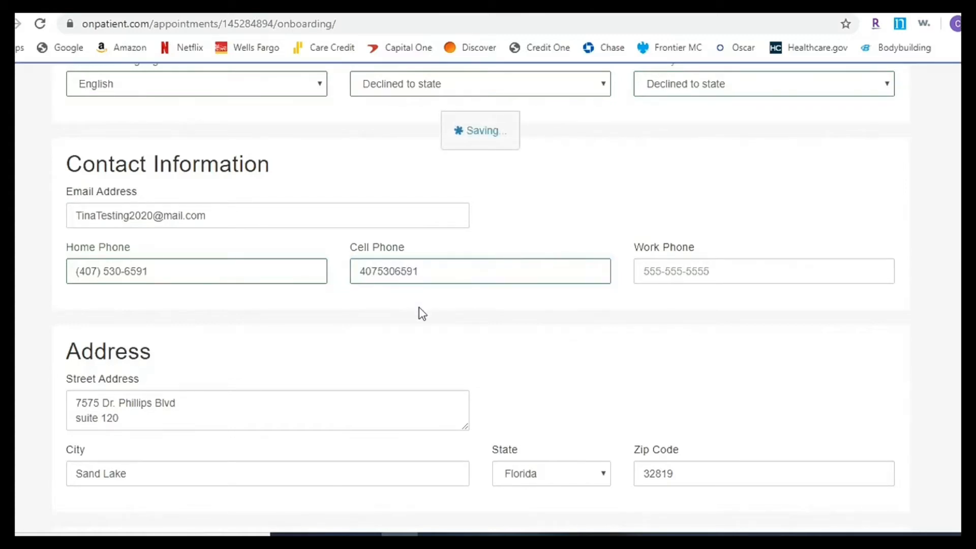
{"action": "scroll", "coordinate": [412, 386], "scroll_direction": "down", "scroll_amount": 2}
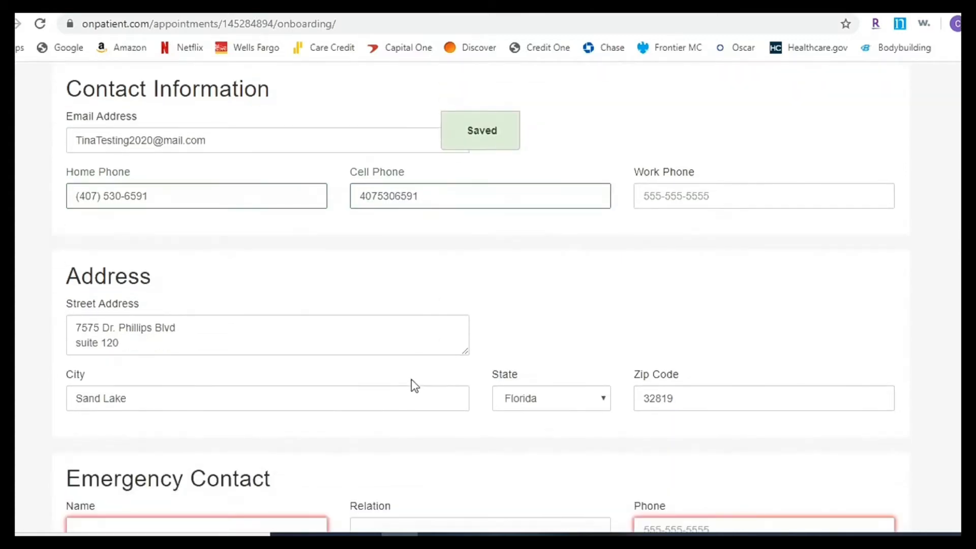
{"action": "scroll", "coordinate": [399, 403], "scroll_direction": "down", "scroll_amount": 3}
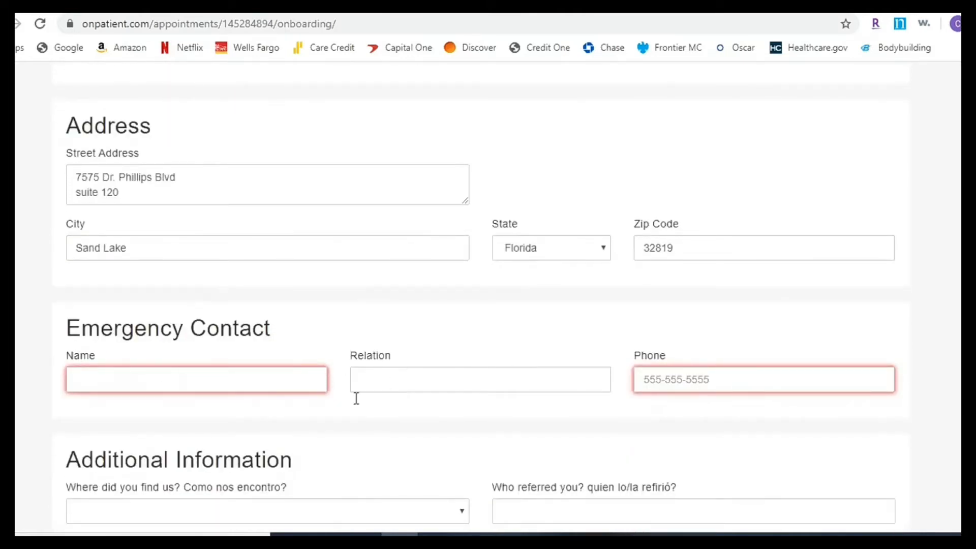
- Fill in the emergency contact's name, relation Friend and phone number, and save
{"action": "left_click", "coordinate": [159, 379]}
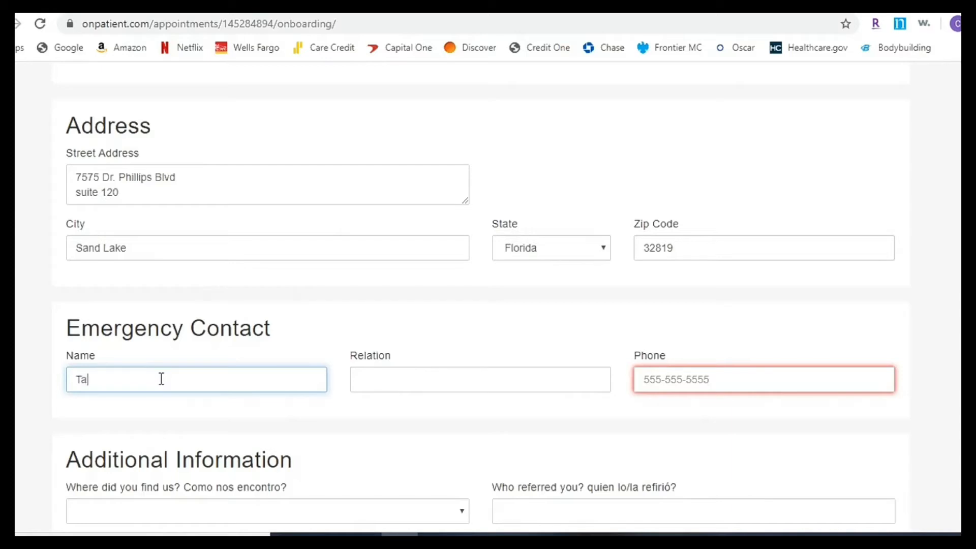
{"action": "left_click", "coordinate": [366, 385]}
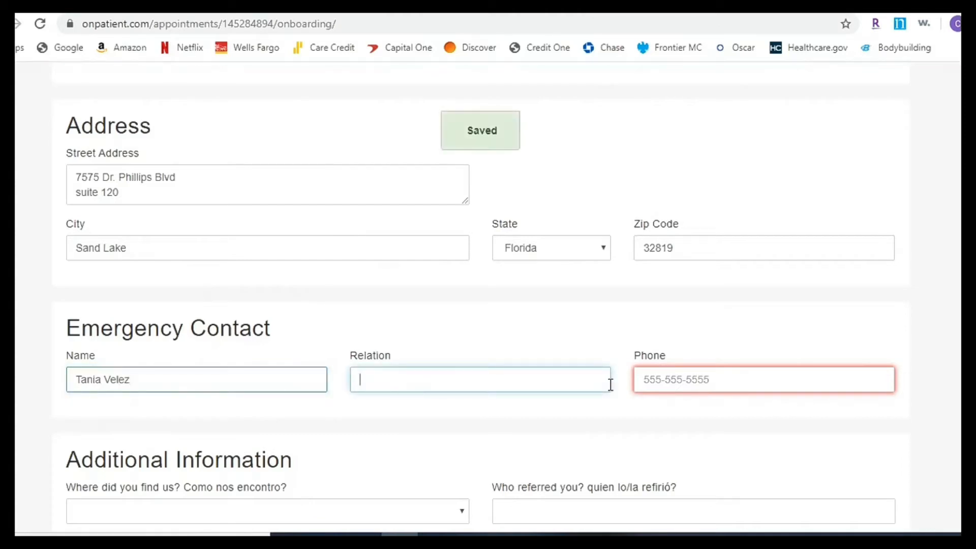
{"action": "type", "text": "Friend"}
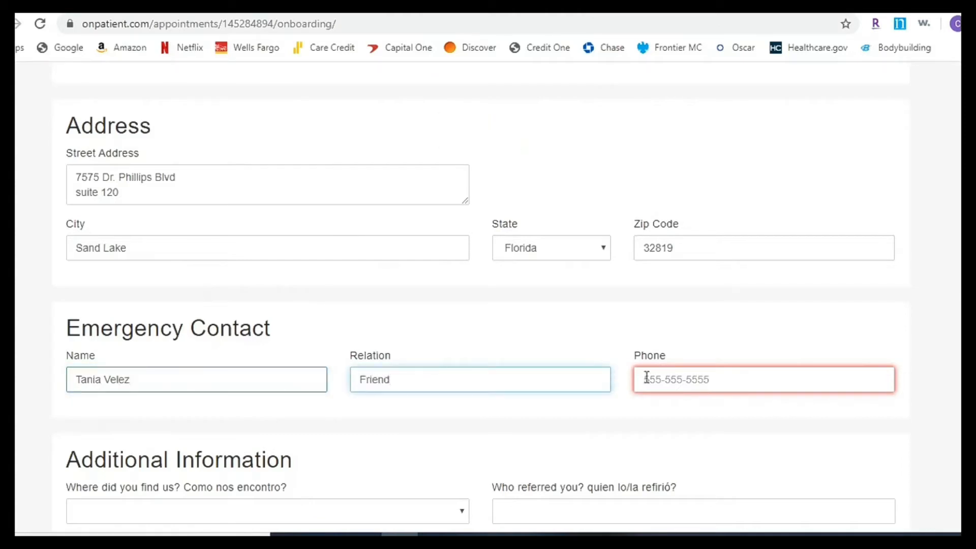
{"action": "left_click", "coordinate": [668, 375]}
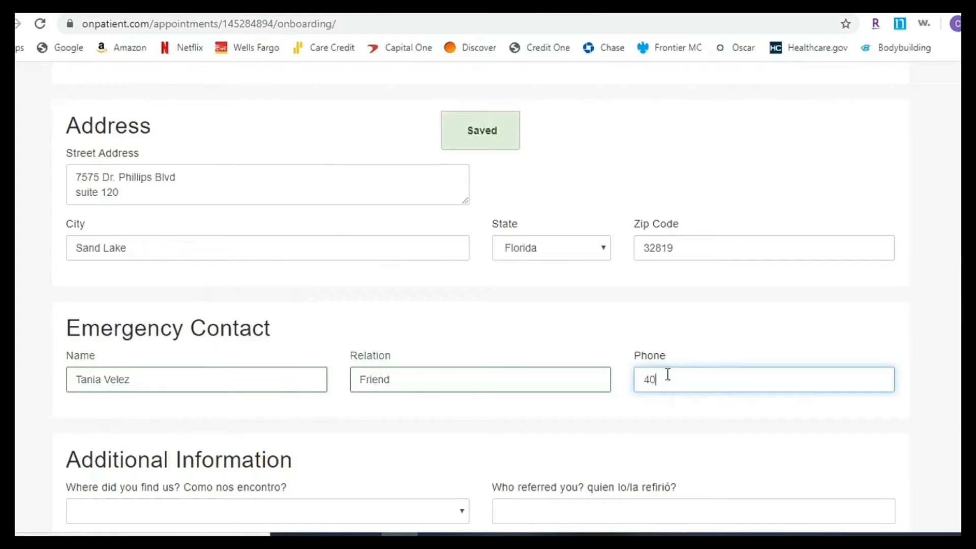
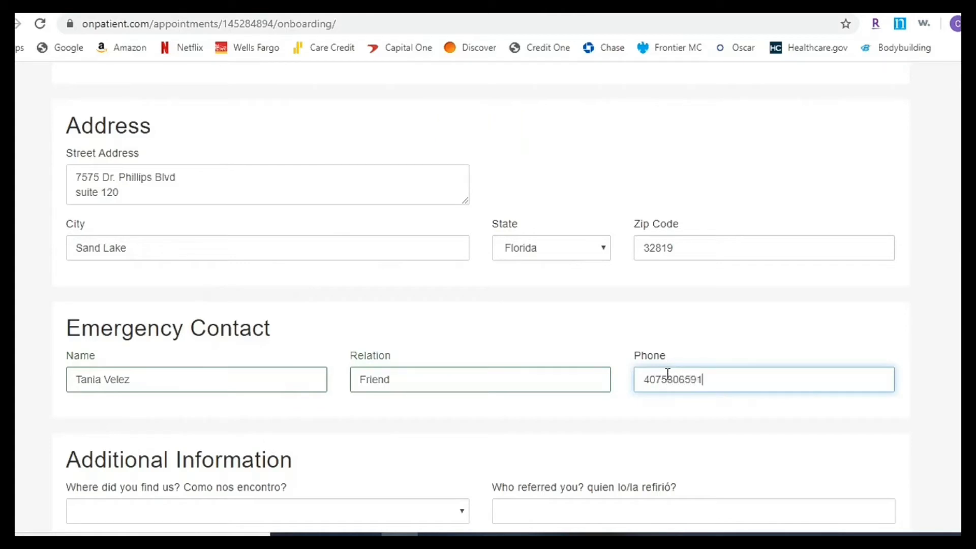
{"action": "left_click", "coordinate": [610, 435]}
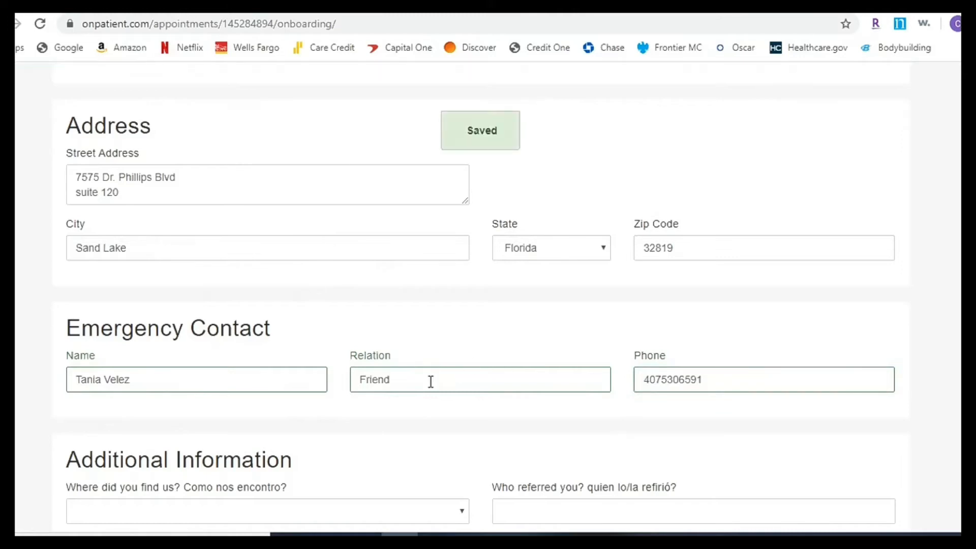
{"action": "scroll", "coordinate": [429, 382], "scroll_direction": "down", "scroll_amount": 3}
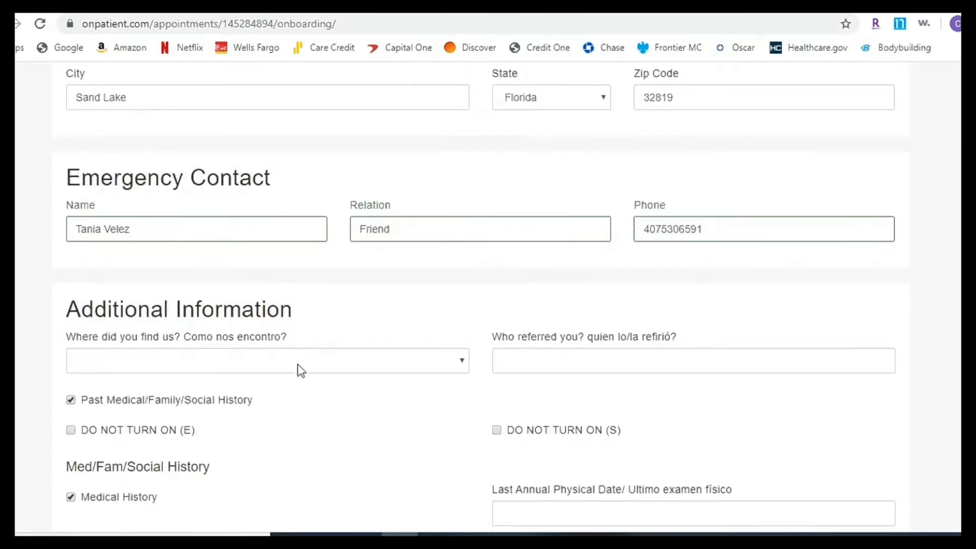
- Mark heart attack and add Multiple Sclerosis as other past medical history
{"action": "scroll", "coordinate": [278, 375], "scroll_direction": "down", "scroll_amount": 2}
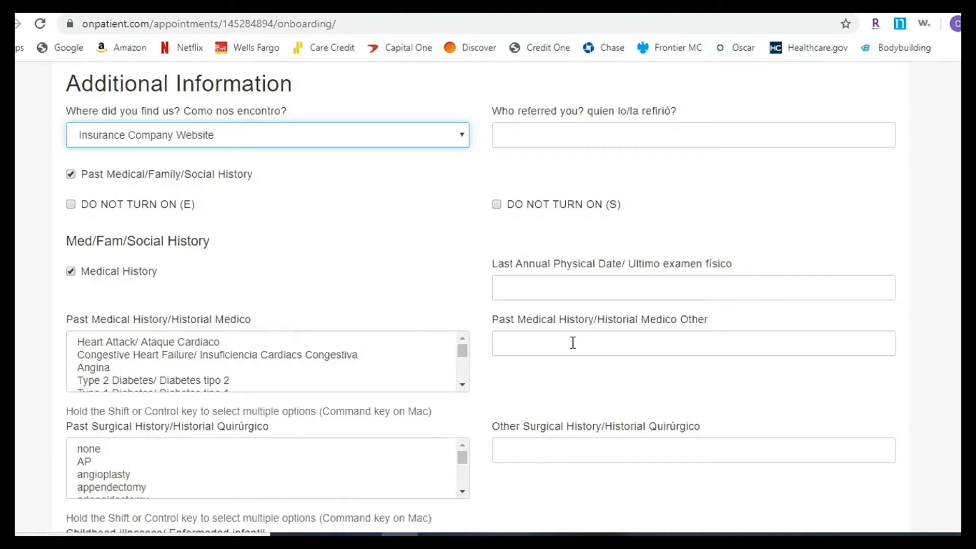
{"action": "left_click", "coordinate": [151, 340]}
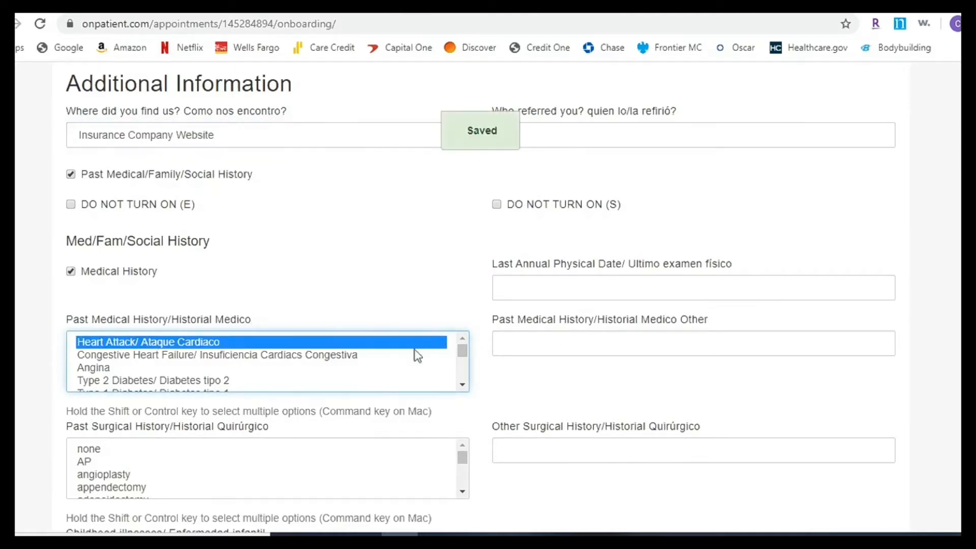
{"action": "left_click", "coordinate": [541, 343]}
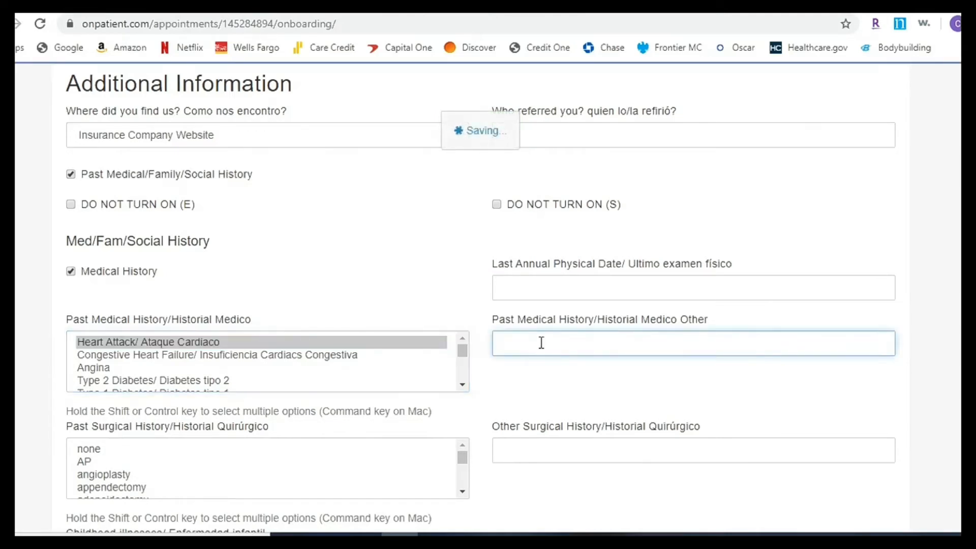
{"action": "left_click", "coordinate": [461, 388]}
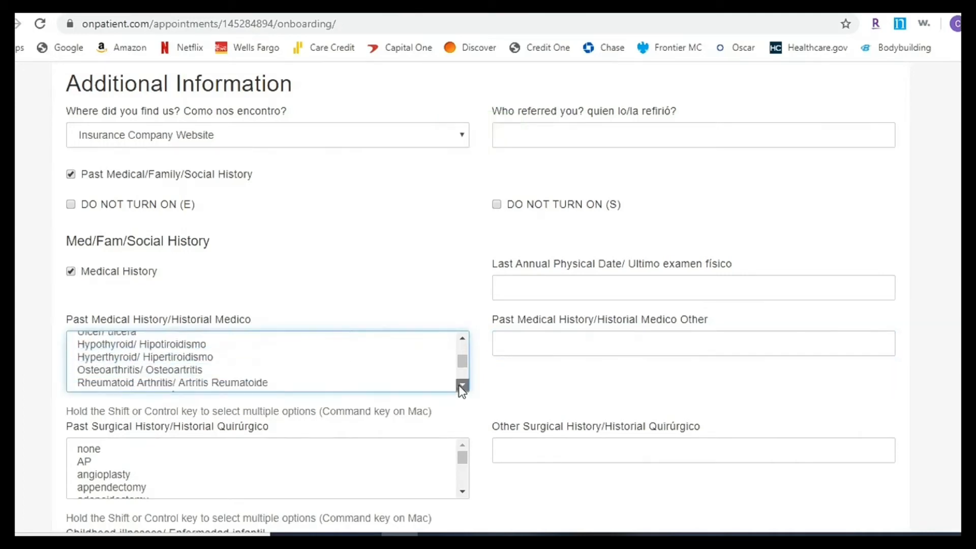
{"action": "left_click", "coordinate": [462, 388]}
{"action": "left_click", "coordinate": [461, 388]}
{"action": "left_click", "coordinate": [462, 387]}
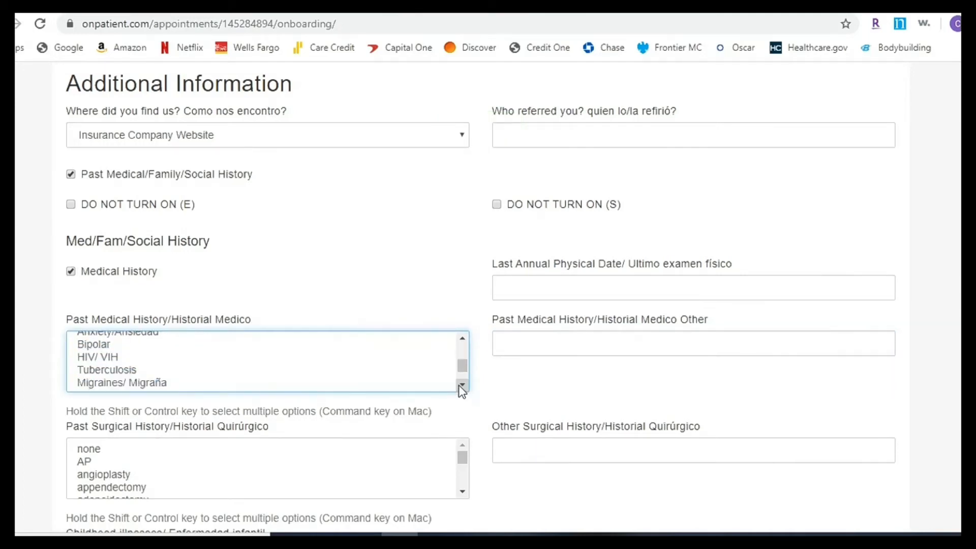
{"action": "left_click", "coordinate": [462, 387]}
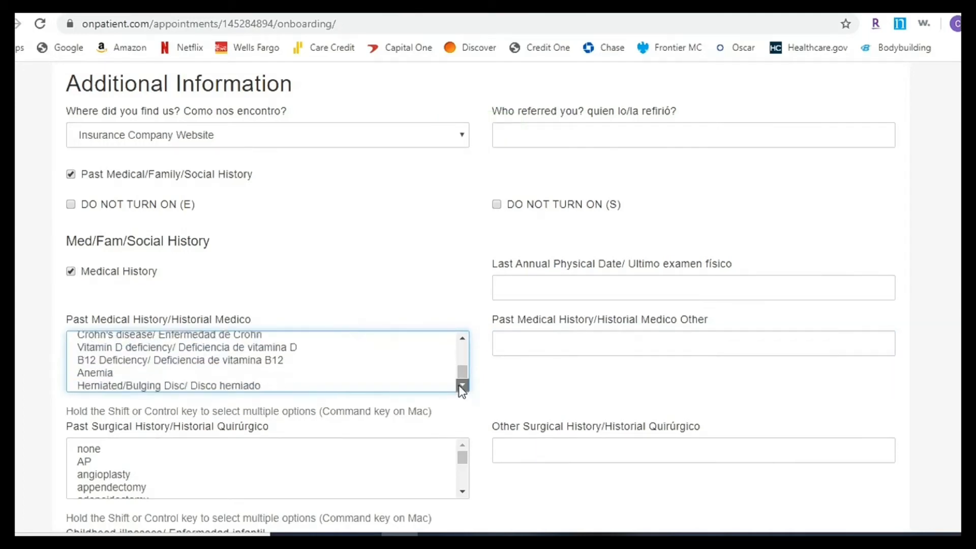
{"action": "left_click", "coordinate": [536, 345]}
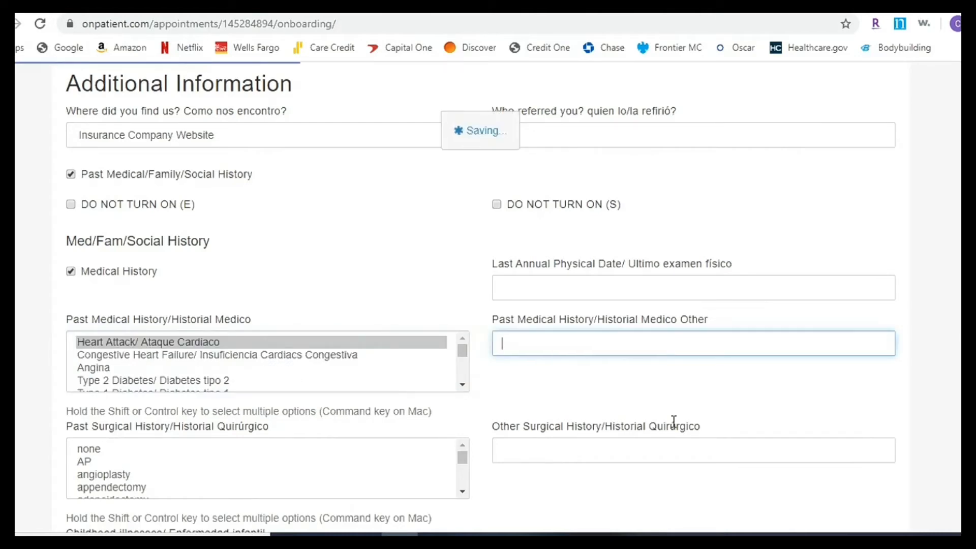
{"action": "type", "text": "Multiple Sc"}
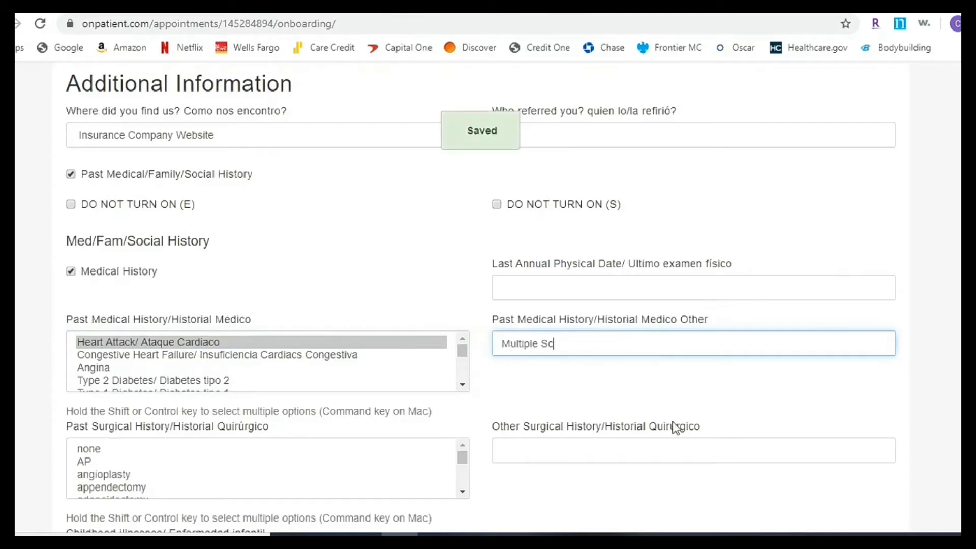
{"action": "type", "text": "rlerosis"}
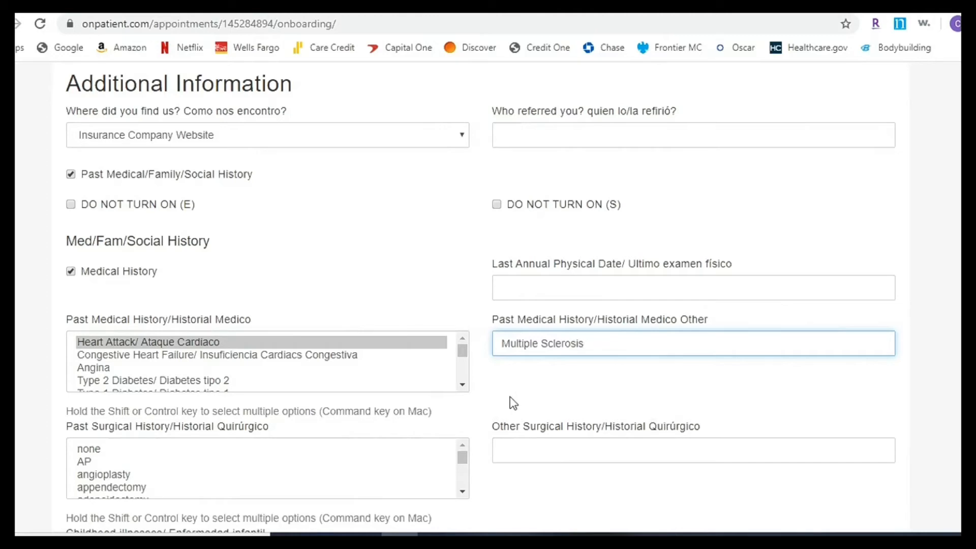
{"action": "left_click", "coordinate": [438, 417]}
- Mark appendectomy and add 'appendectomy 2015' as other surgical history
{"action": "scroll", "coordinate": [439, 417], "scroll_direction": "down", "scroll_amount": 1}
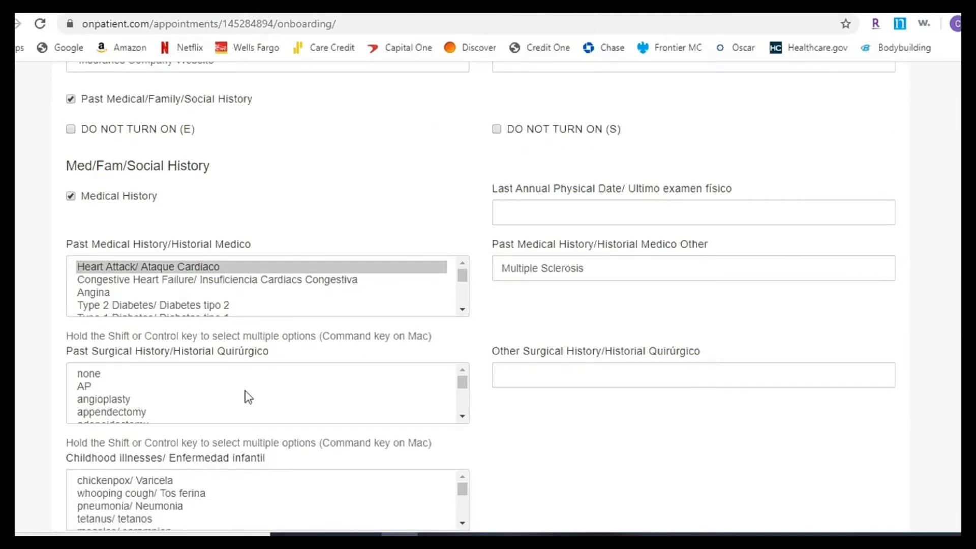
{"action": "scroll", "coordinate": [118, 414], "scroll_direction": "down", "scroll_amount": 2}
{"action": "left_click", "coordinate": [118, 413]}
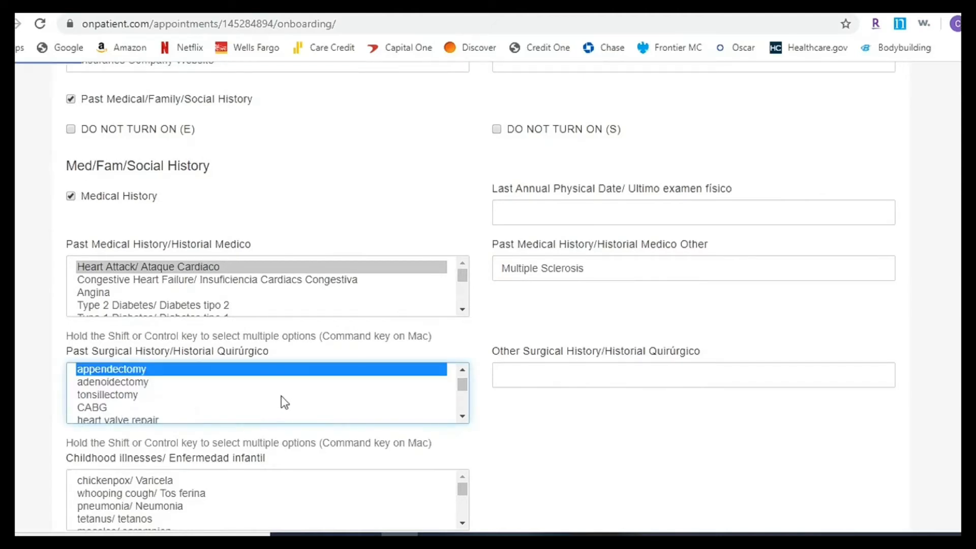
{"action": "left_click", "coordinate": [529, 373]}
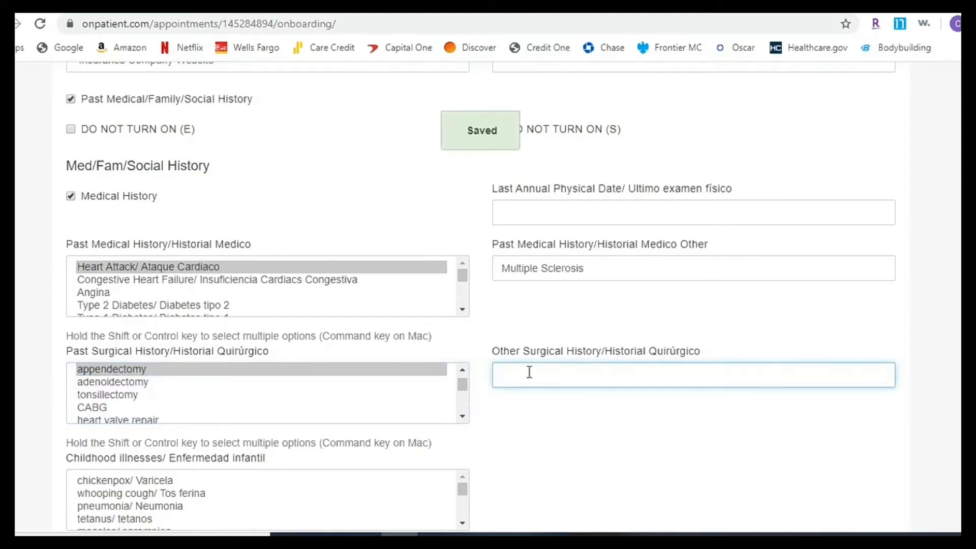
{"action": "type", "text": "apped"}
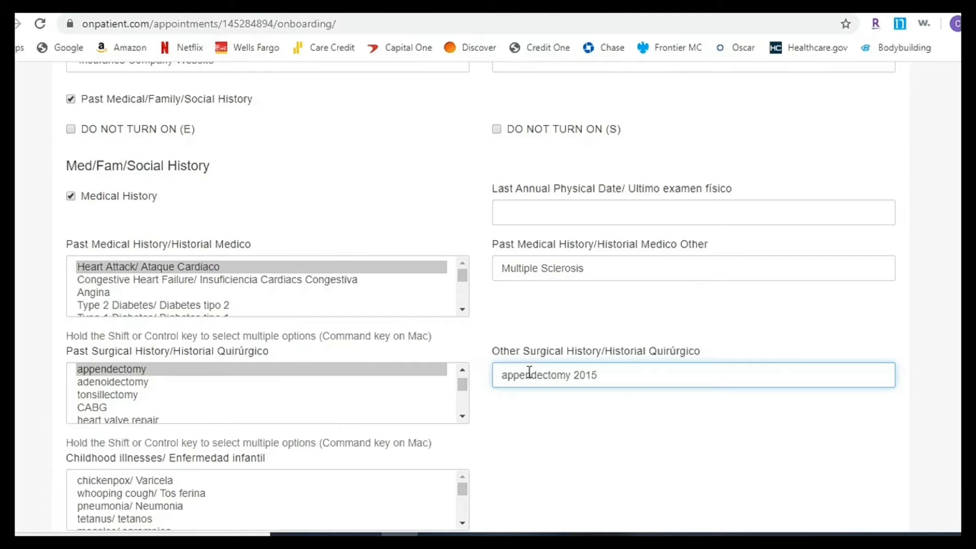
{"action": "left_click", "coordinate": [562, 427]}
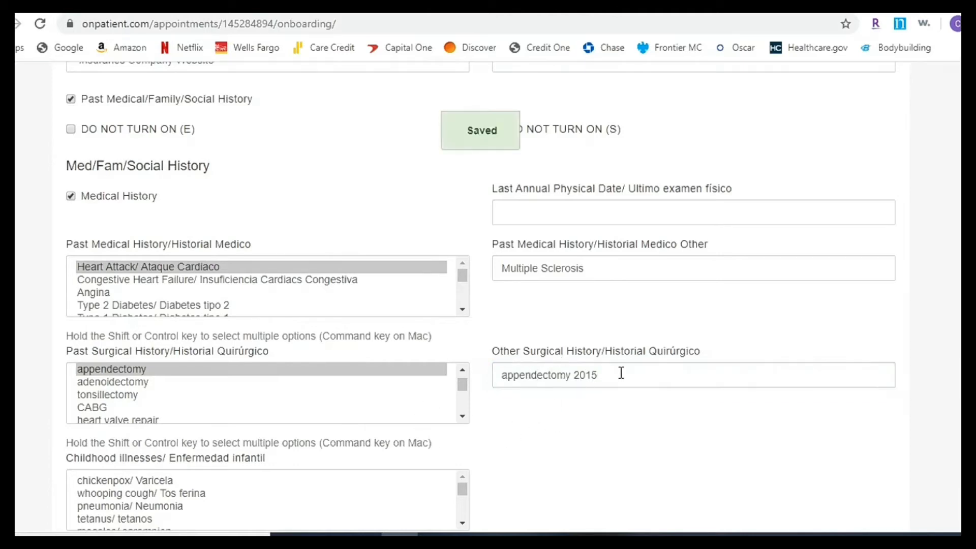
{"action": "scroll", "coordinate": [441, 435], "scroll_direction": "down", "scroll_amount": 2}
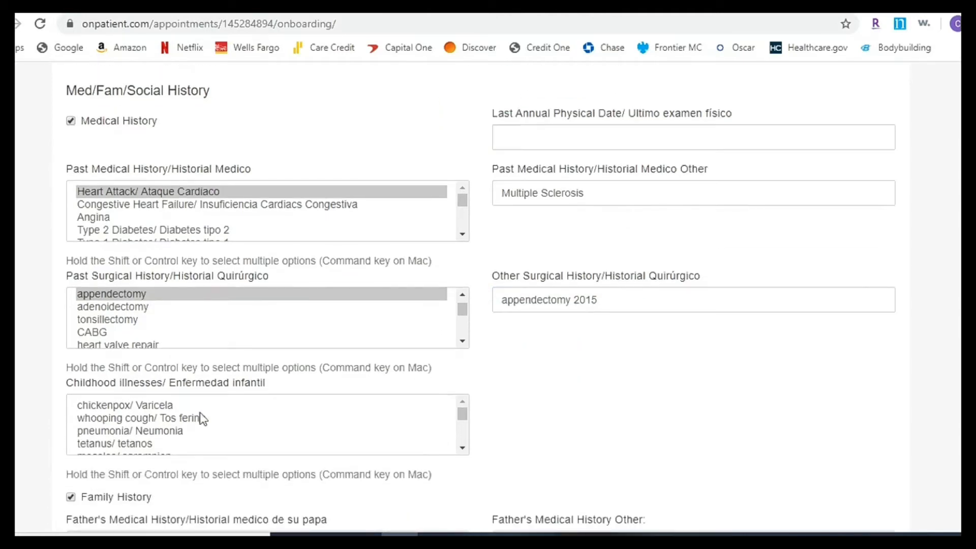
- Mark chickenpox as a childhood illness, and high blood pressure and diabetes for the father
{"action": "left_click", "coordinate": [114, 410]}
{"action": "scroll", "coordinate": [591, 411], "scroll_direction": "down", "scroll_amount": 3}
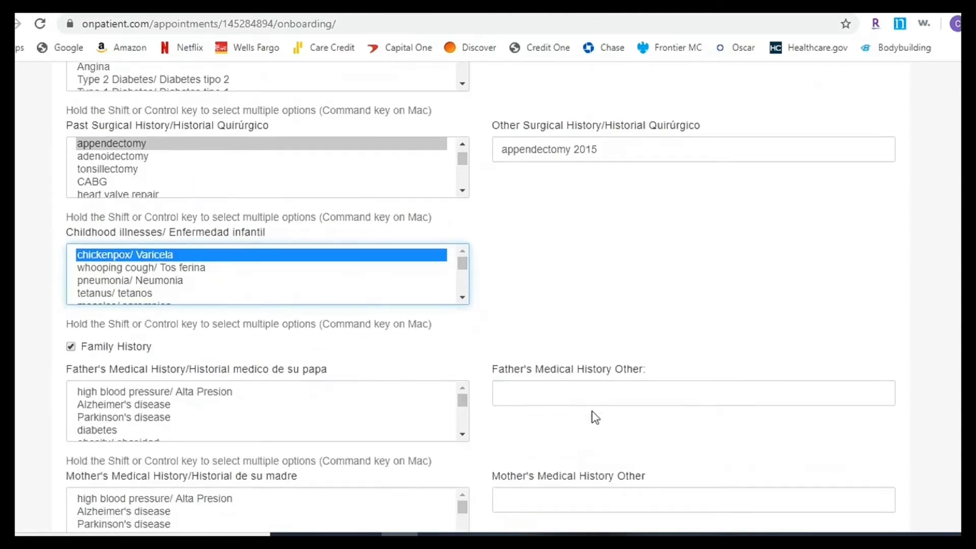
{"action": "scroll", "coordinate": [80, 301], "scroll_direction": "down", "scroll_amount": 2}
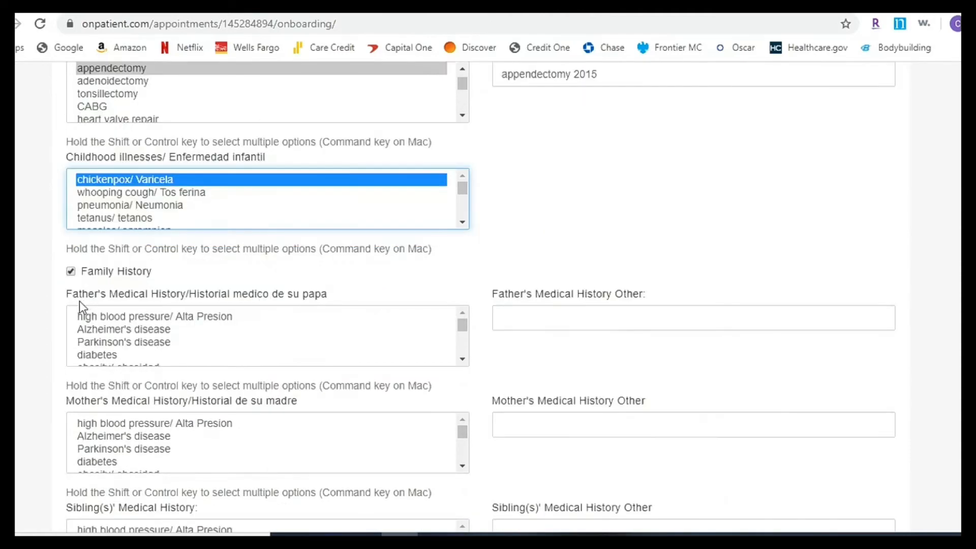
{"action": "left_click", "coordinate": [110, 355]}
{"action": "left_click", "coordinate": [132, 317]}
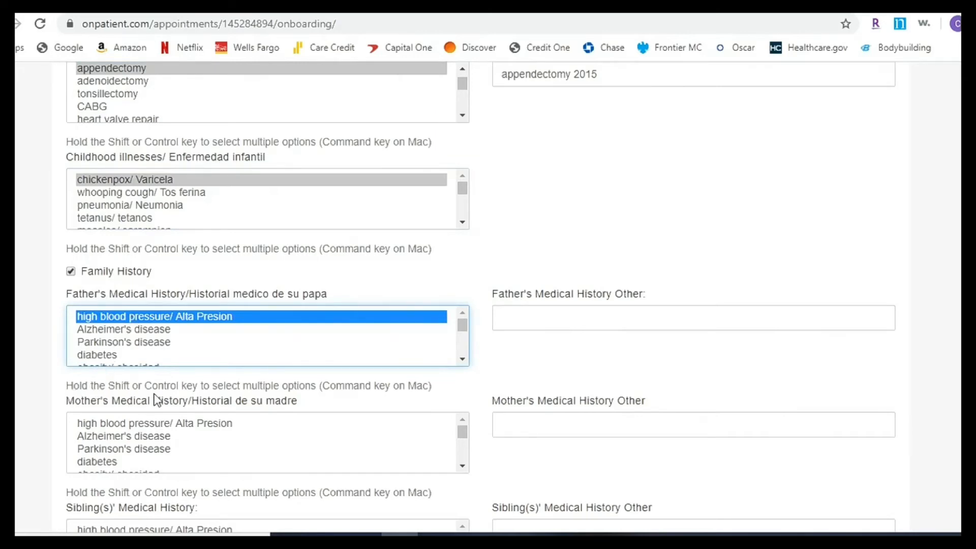
{"action": "left_click", "coordinate": [100, 357], "text": "shift"}
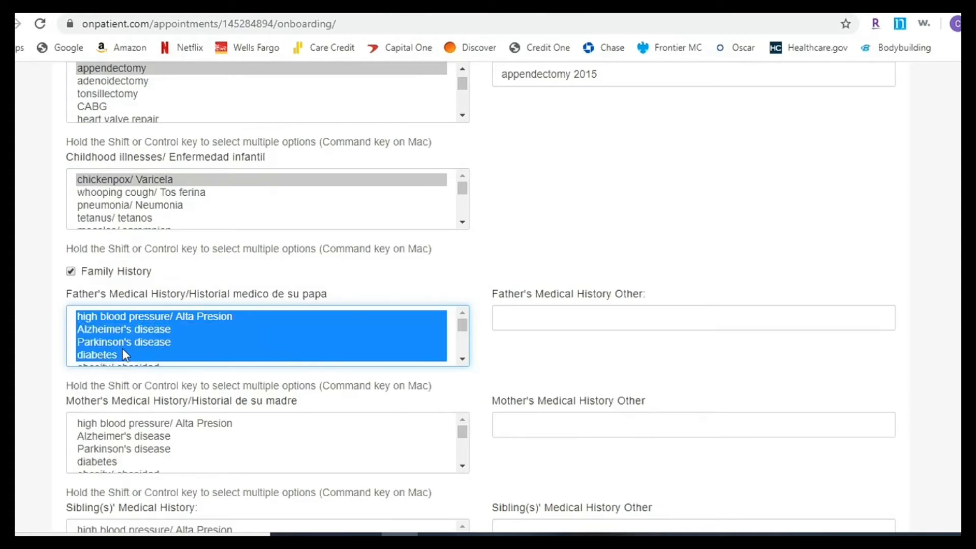
{"action": "left_click", "coordinate": [122, 354]}
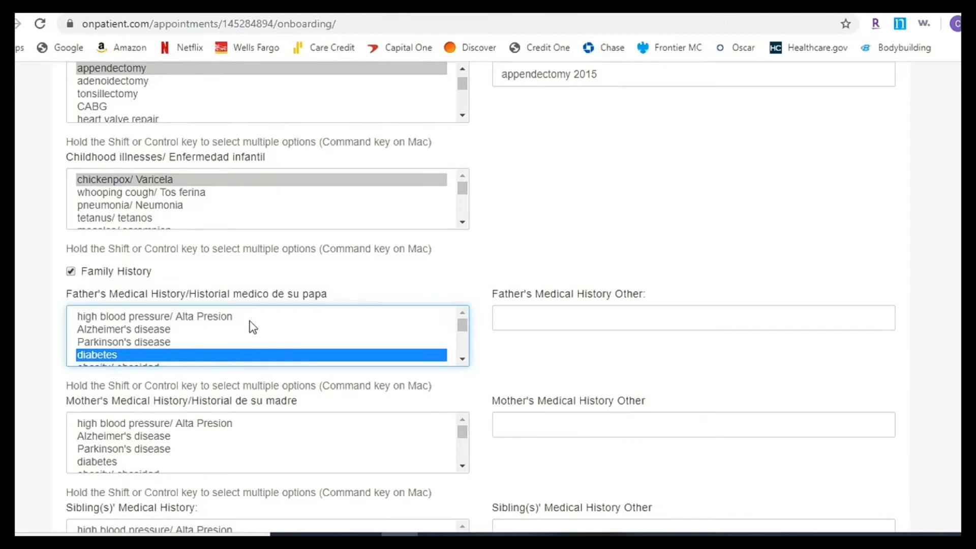
{"action": "left_click", "coordinate": [191, 320], "text": "ctrl"}
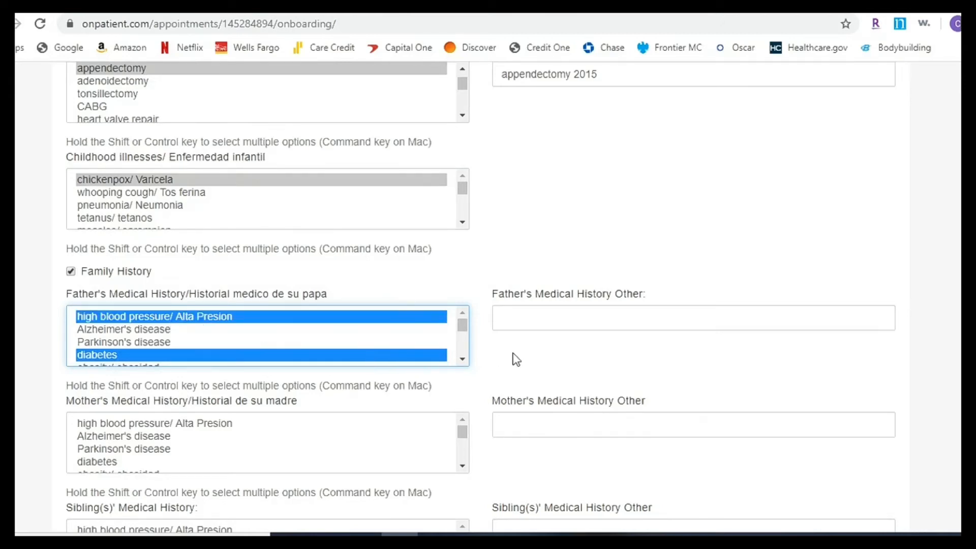
- Mark heart disease in the mother's medical history
{"action": "scroll", "coordinate": [465, 362], "scroll_direction": "down", "scroll_amount": 1}
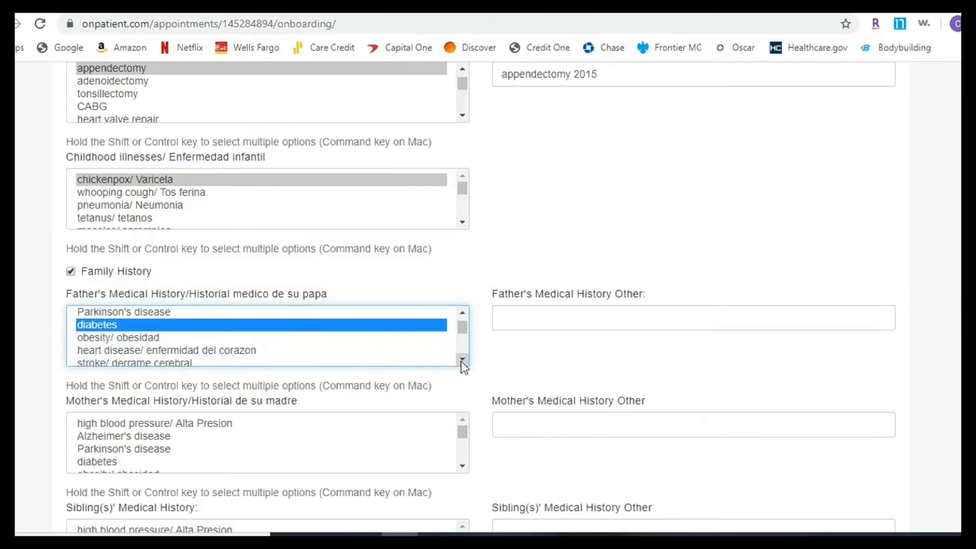
{"action": "scroll", "coordinate": [462, 361], "scroll_direction": "down", "scroll_amount": 1}
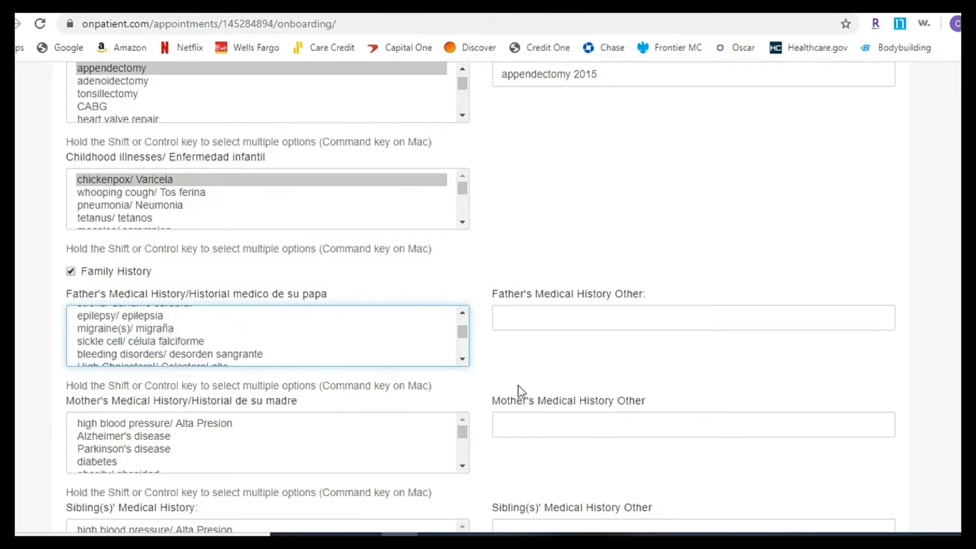
{"action": "scroll", "coordinate": [518, 386], "scroll_direction": "down", "scroll_amount": 1}
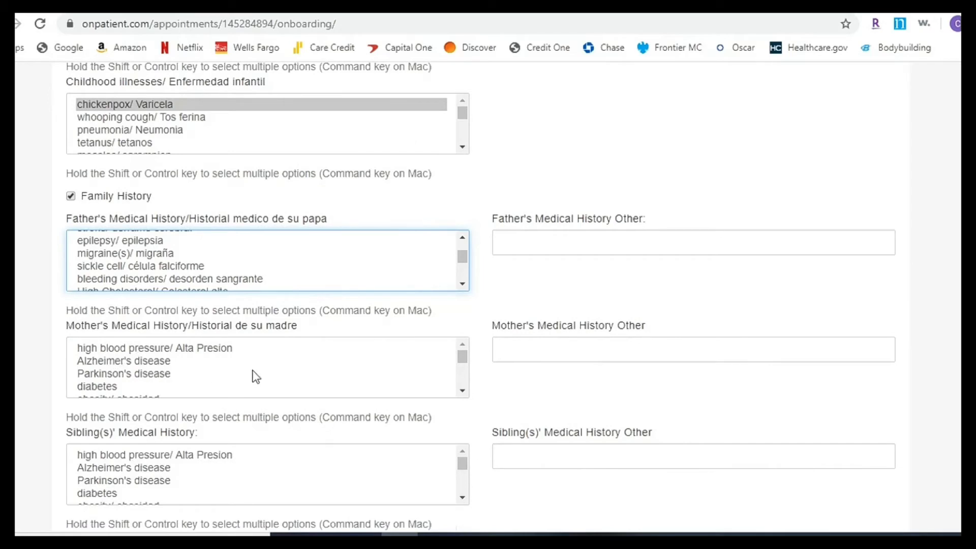
{"action": "left_click", "coordinate": [462, 391]}
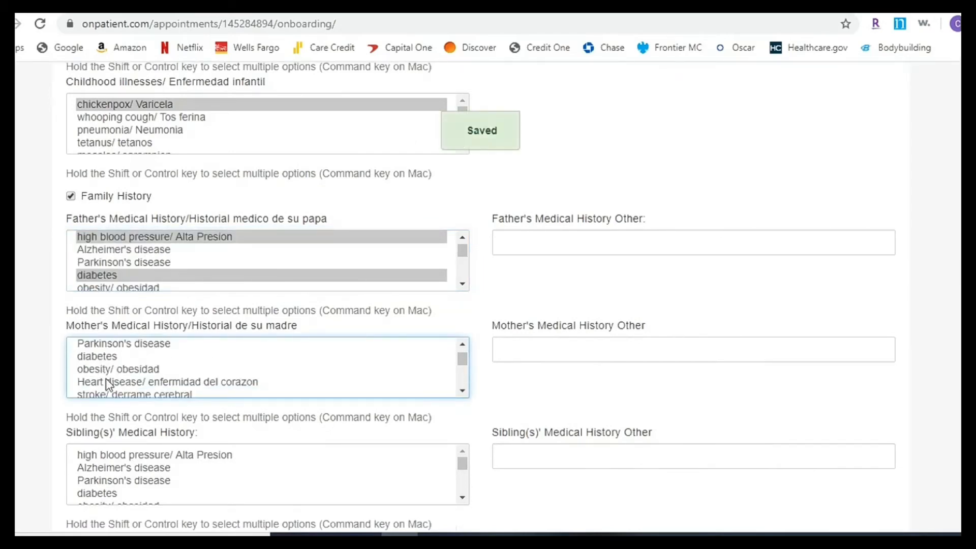
{"action": "left_click", "coordinate": [120, 386]}
{"action": "scroll", "coordinate": [478, 435], "scroll_direction": "down", "scroll_amount": 3}
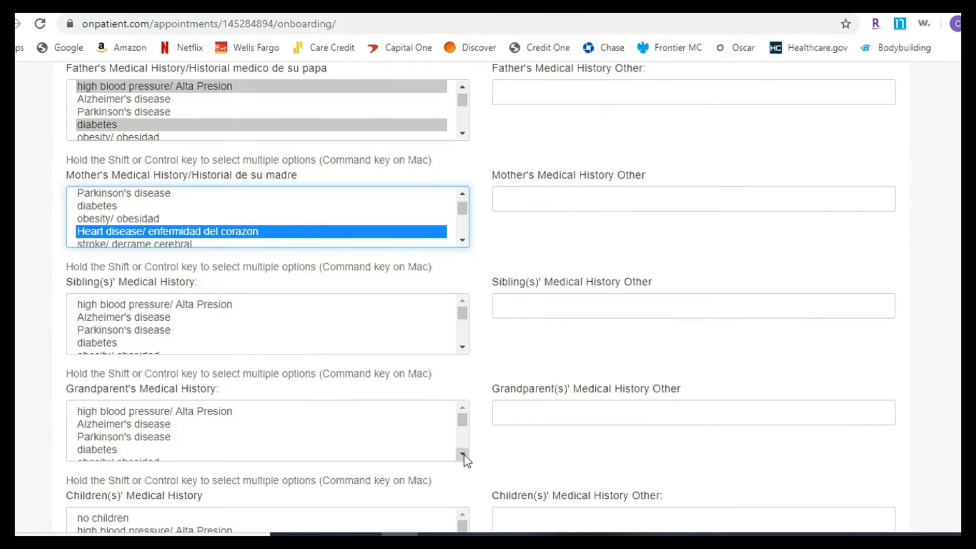
- Mark high blood pressure and diabetes for grandparents and set caffeine intake to coffee
{"action": "left_click", "coordinate": [116, 416]}
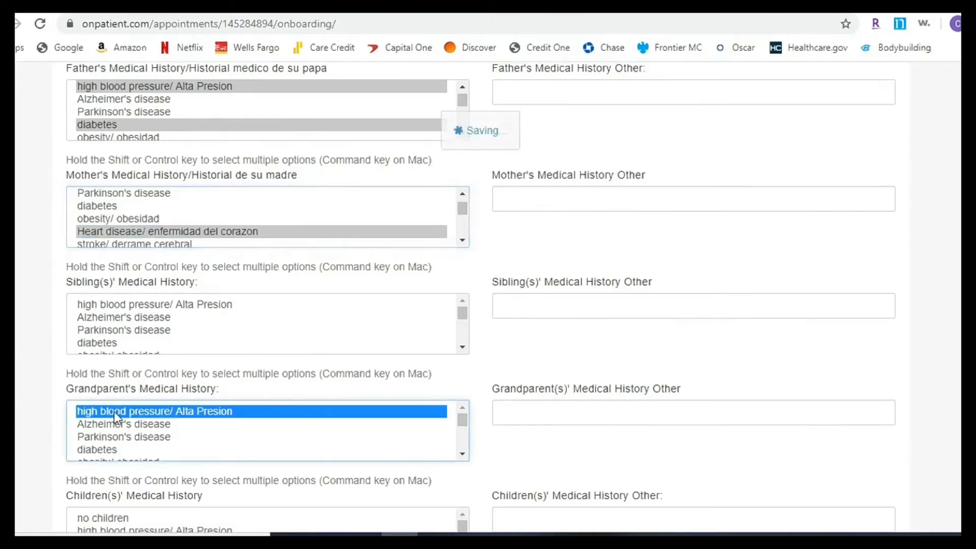
{"action": "left_click", "coordinate": [115, 451], "text": "ctrl"}
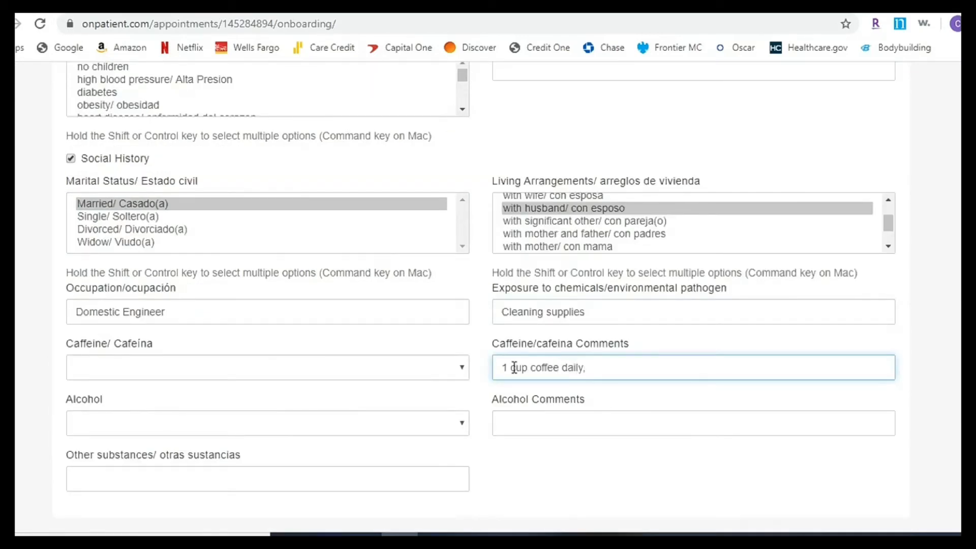
{"action": "left_click", "coordinate": [197, 374]}
{"action": "left_click", "coordinate": [132, 430]}
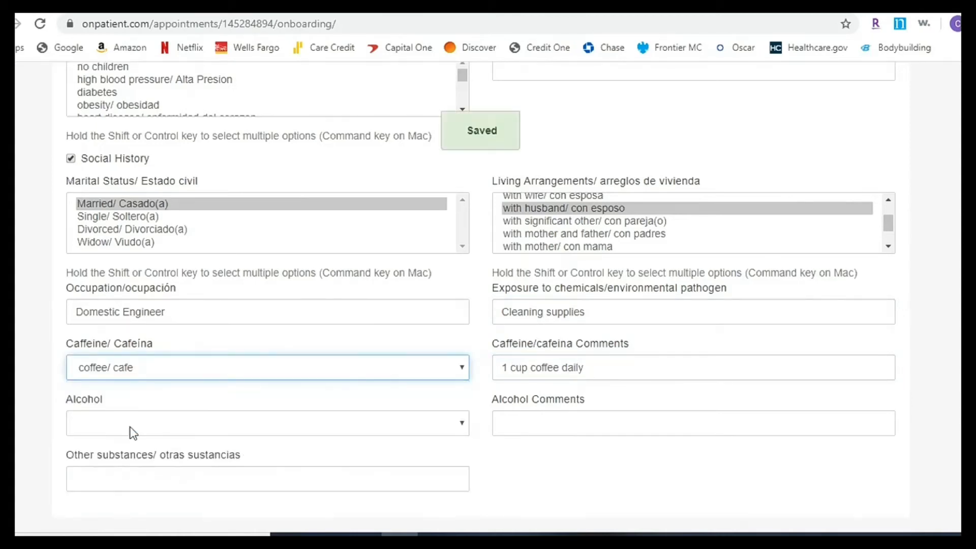
- Set alcohol use to socially only and other substances to None
{"action": "left_click", "coordinate": [186, 431]}
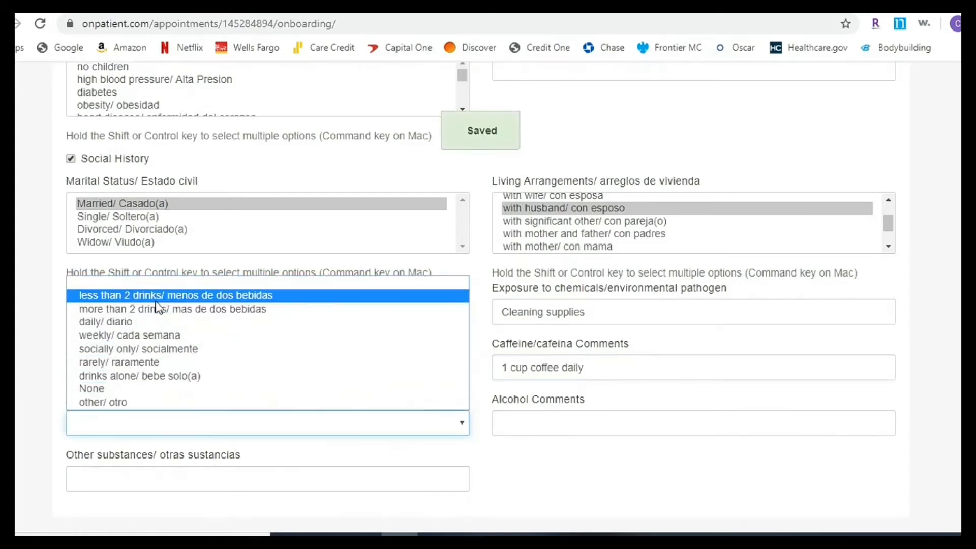
{"action": "left_click", "coordinate": [152, 350]}
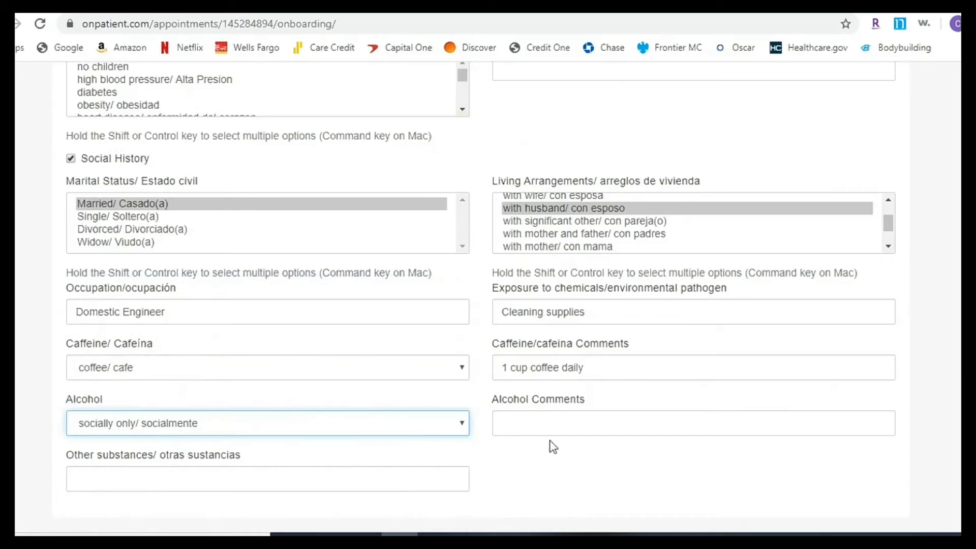
{"action": "left_click", "coordinate": [192, 478]}
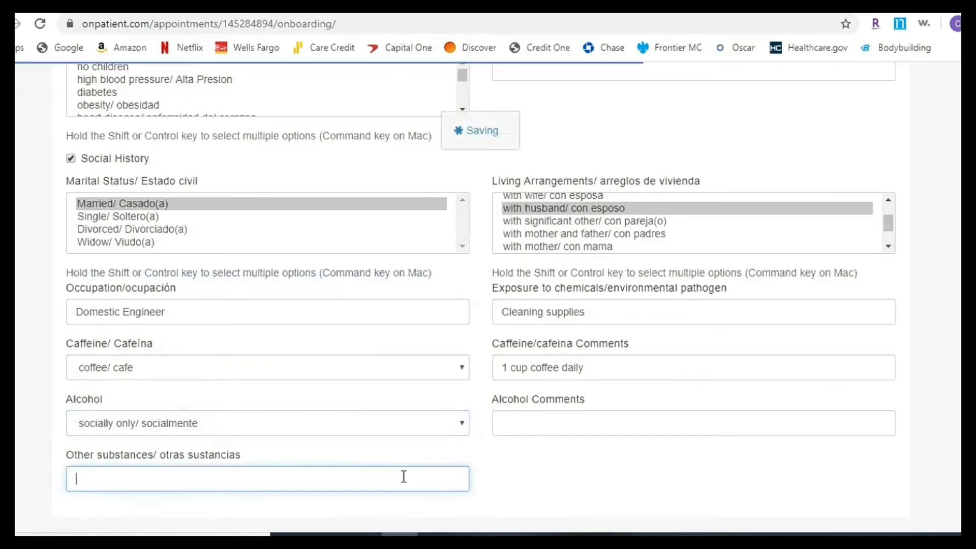
{"action": "type", "text": "None"}
{"action": "scroll", "coordinate": [565, 399], "scroll_direction": "down", "scroll_amount": 9}
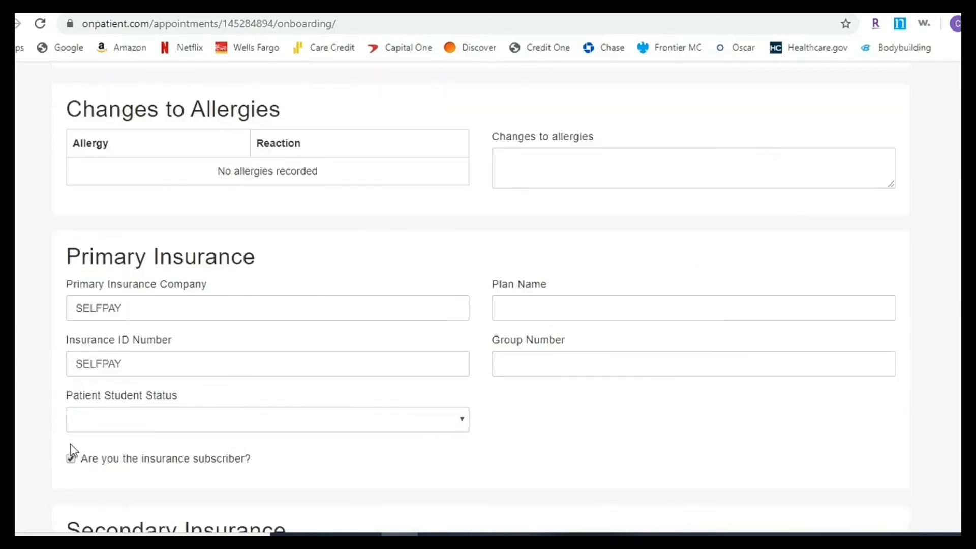
{"action": "left_click", "coordinate": [70, 459]}
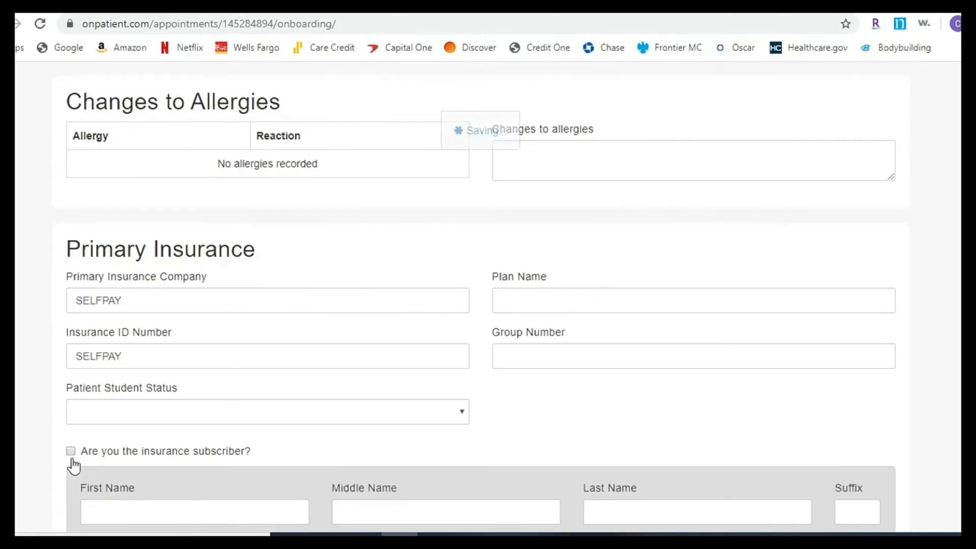
{"action": "scroll", "coordinate": [856, 385], "scroll_direction": "down", "scroll_amount": 3}
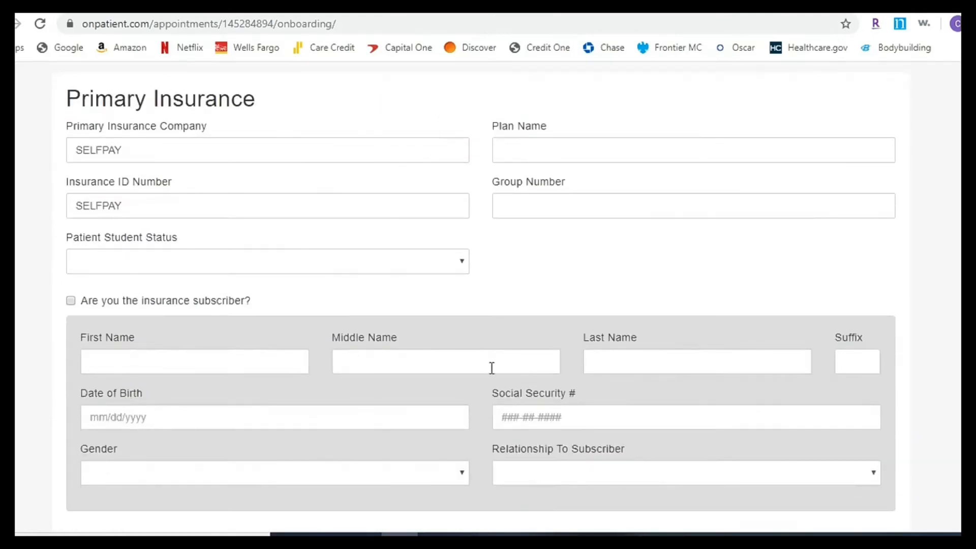
{"action": "left_click", "coordinate": [71, 301]}
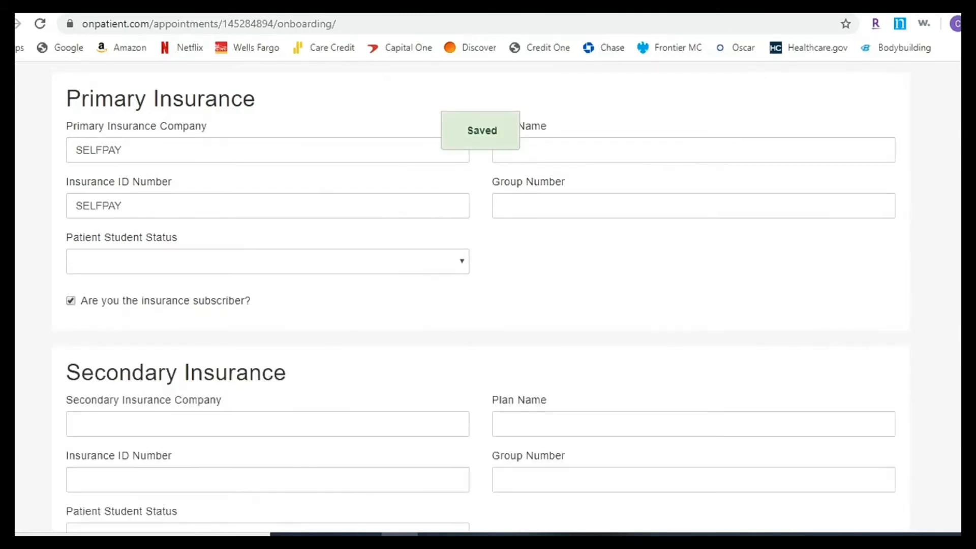
{"action": "scroll", "coordinate": [488, 295], "scroll_direction": "down", "scroll_amount": 3}
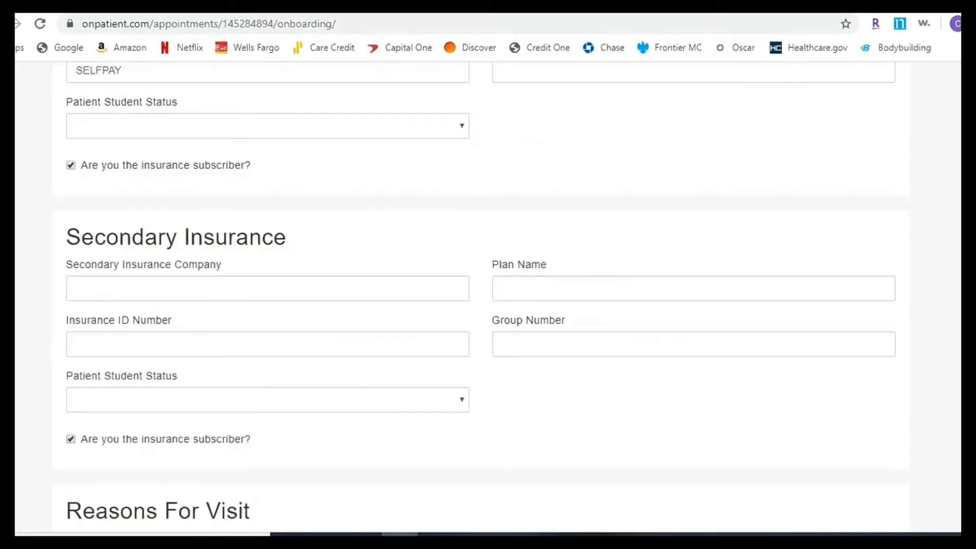
{"action": "scroll", "coordinate": [481, 298], "scroll_direction": "down", "scroll_amount": 6}
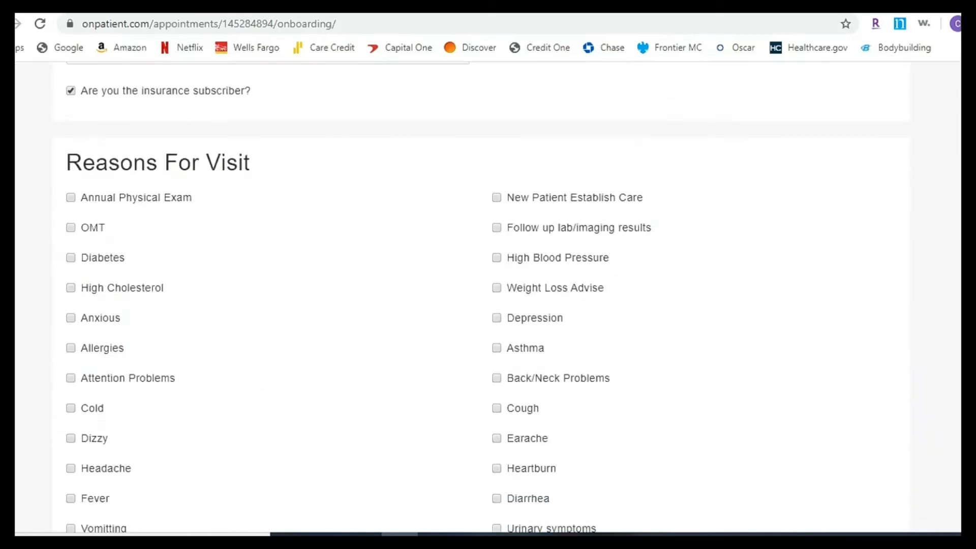
- Tick New Patient Establish Care under Reasons For Visit and scroll toward the consent section
{"action": "left_click", "coordinate": [496, 201]}
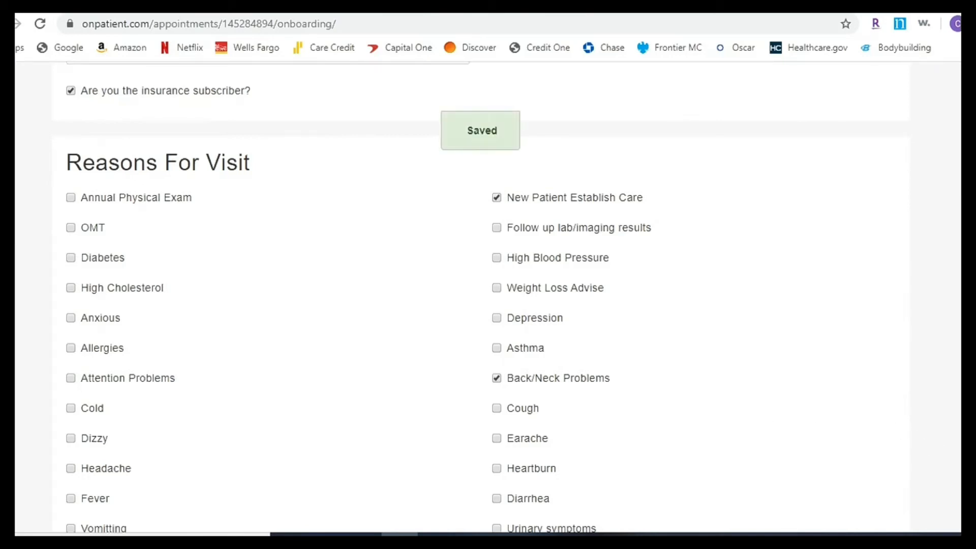
{"action": "scroll", "coordinate": [481, 300], "scroll_direction": "down", "scroll_amount": 6}
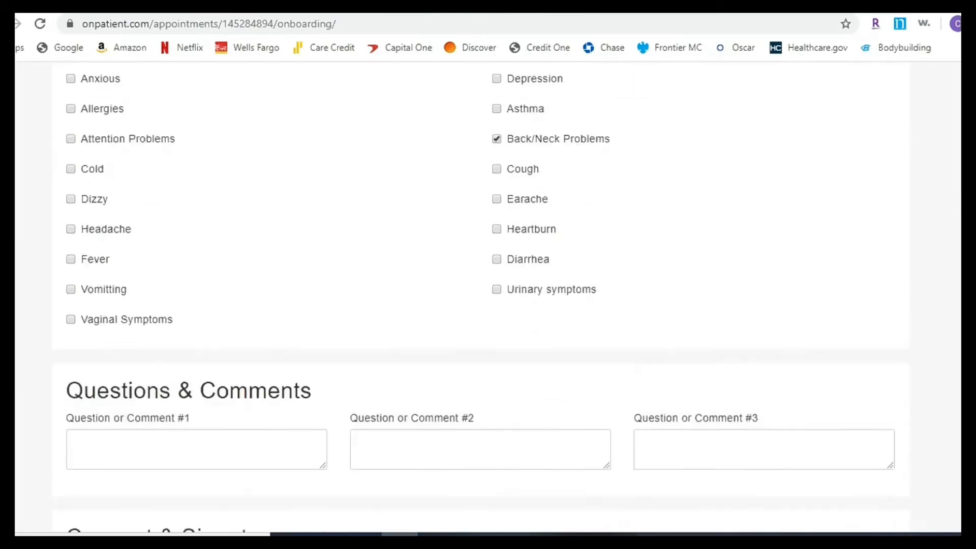
{"action": "scroll", "coordinate": [219, 174], "scroll_direction": "down", "scroll_amount": 4}
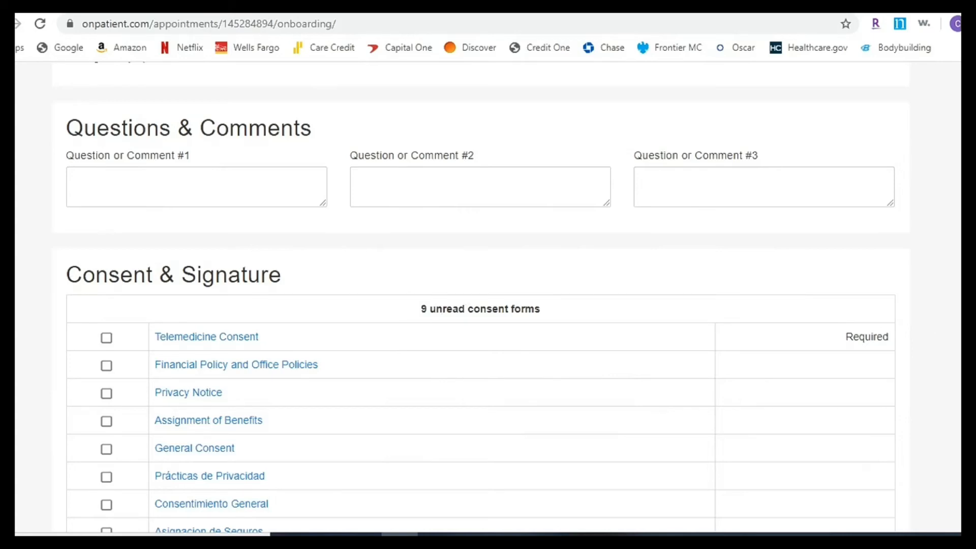
- Mark the Telemedicine Consent and Financial Policy and Office Policies documents as read
{"action": "scroll", "coordinate": [478, 305], "scroll_direction": "down", "scroll_amount": 3}
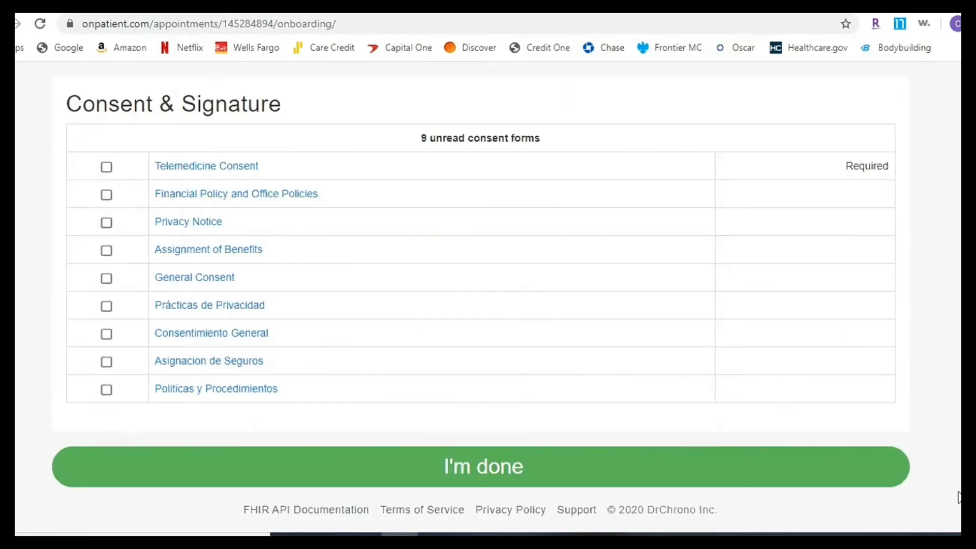
{"action": "left_click", "coordinate": [206, 165]}
{"action": "left_click_drag", "start_coordinate": [878, 255], "coordinate": [879, 265]}
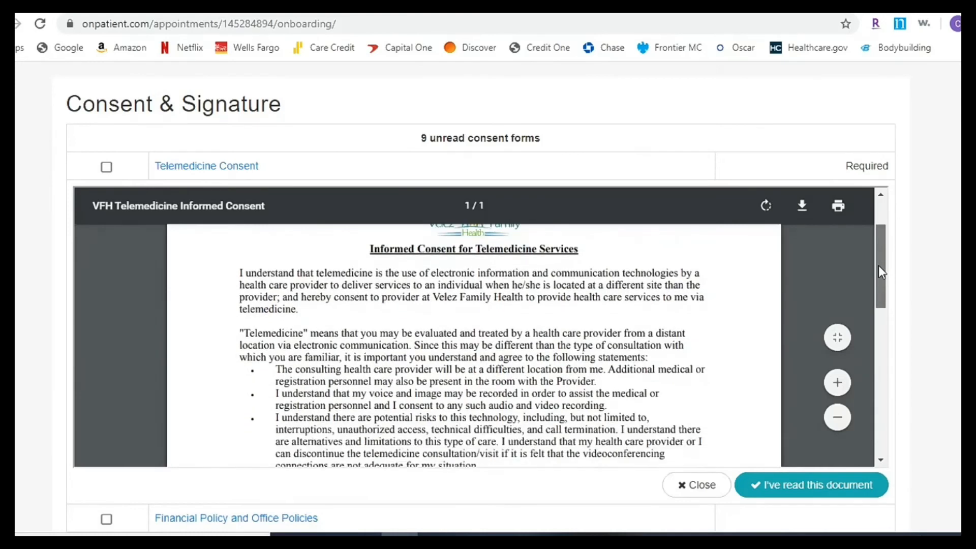
{"action": "left_click", "coordinate": [816, 488]}
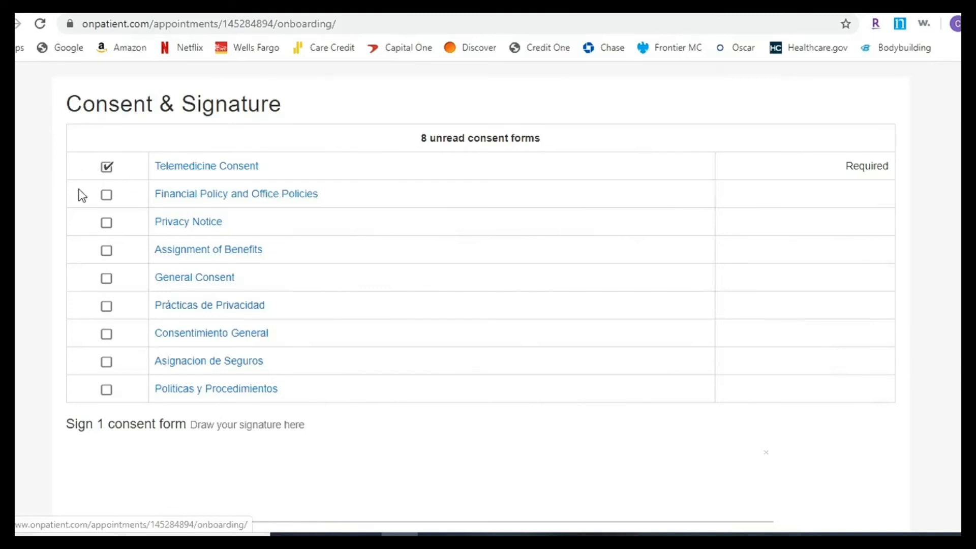
{"action": "left_click", "coordinate": [267, 198]}
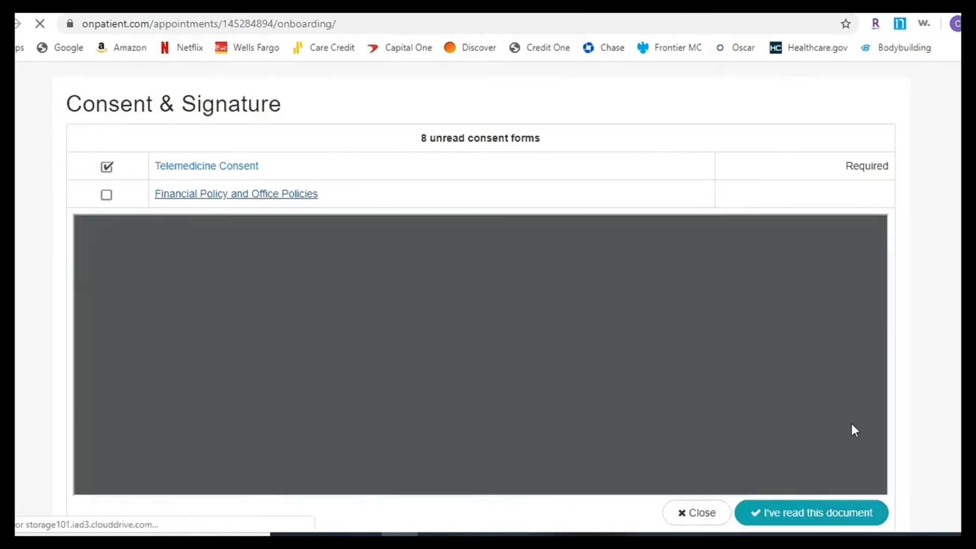
{"action": "left_click", "coordinate": [805, 521]}
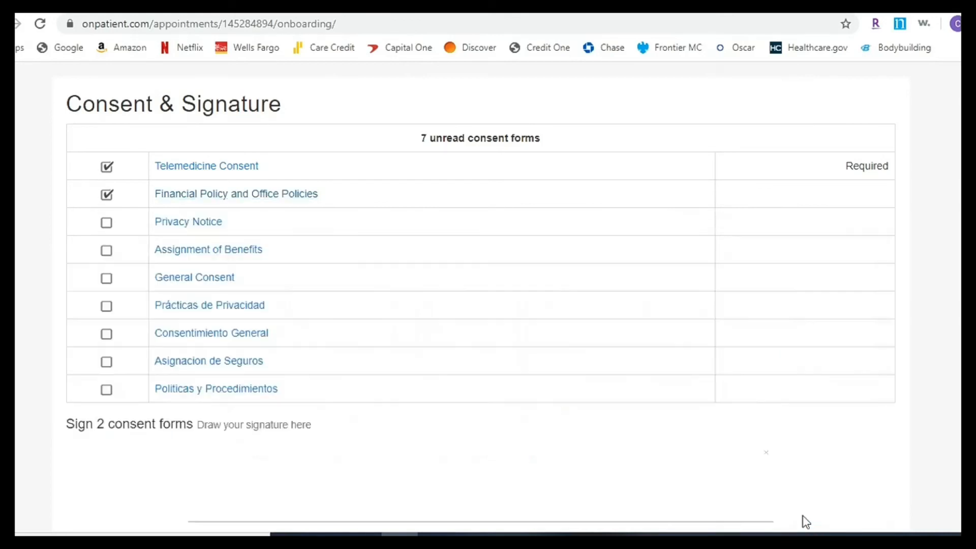
- Scroll through the Privacy Notice document and mark it as read
{"action": "left_click", "coordinate": [188, 224]}
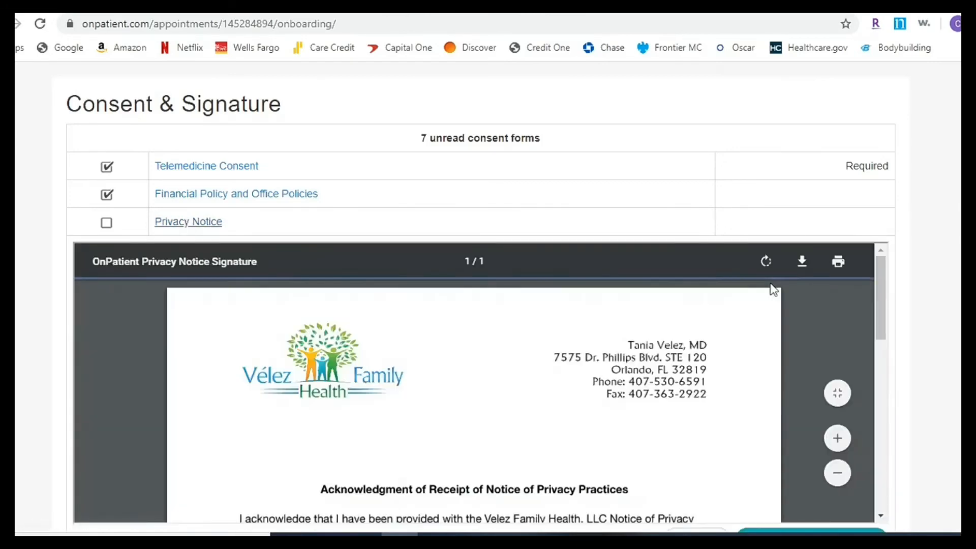
{"action": "scroll", "coordinate": [940, 377], "scroll_direction": "down", "scroll_amount": 2}
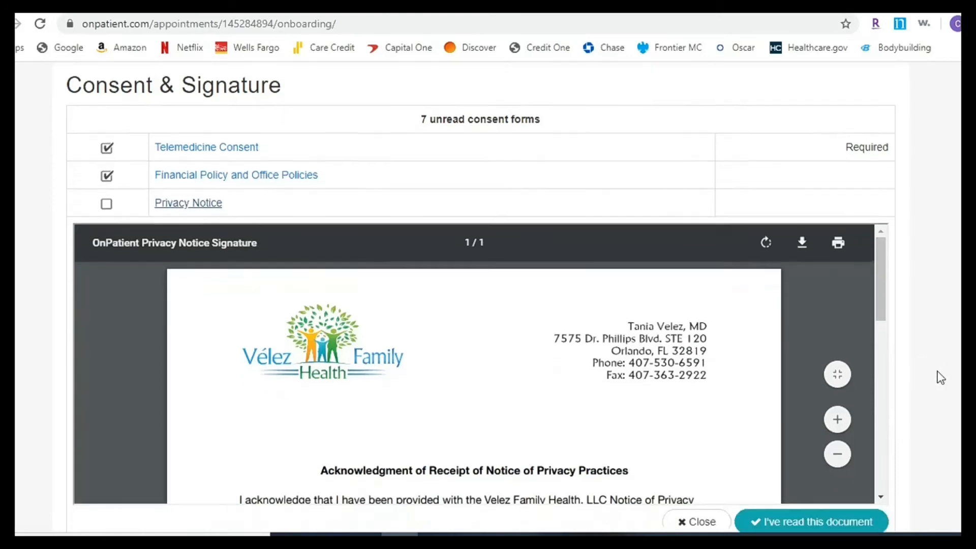
{"action": "scroll", "coordinate": [940, 377], "scroll_direction": "down", "scroll_amount": 3}
{"action": "left_click_drag", "start_coordinate": [878, 169], "coordinate": [884, 204]}
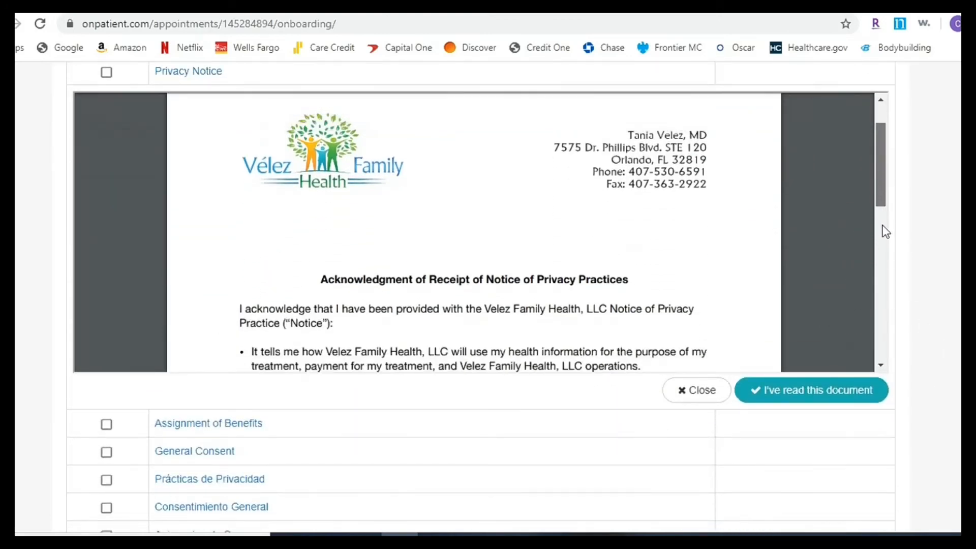
{"action": "scroll", "coordinate": [882, 230], "scroll_direction": "down", "scroll_amount": 3}
{"action": "mouse_move", "coordinate": [880, 206]}
{"action": "left_mouse_down"}
{"action": "mouse_move", "coordinate": [884, 150]}
{"action": "mouse_move", "coordinate": [887, 303]}
{"action": "left_mouse_up"}
{"action": "left_click", "coordinate": [817, 392]}
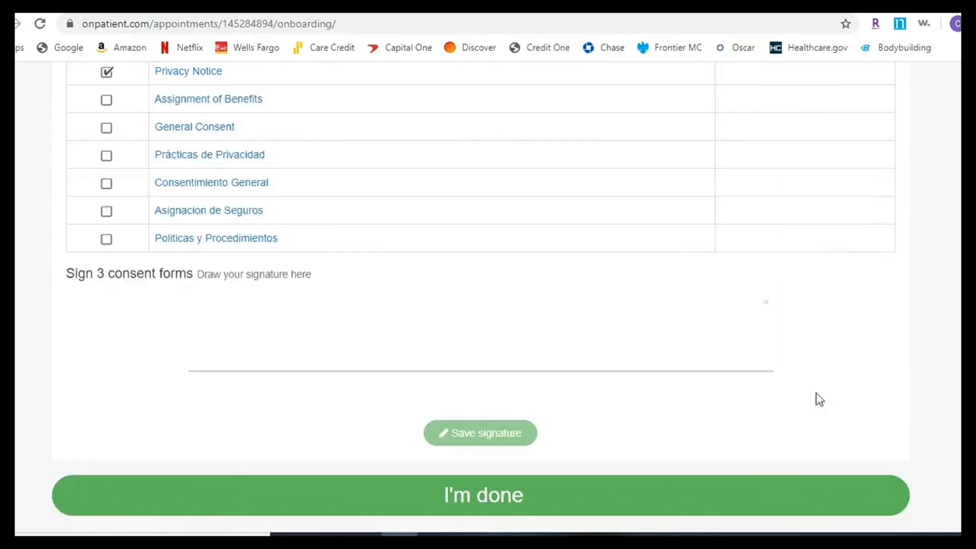
- Scroll through the Assignment of Benefits document and mark it as read
{"action": "scroll", "coordinate": [413, 335], "scroll_direction": "up", "scroll_amount": 1}
{"action": "scroll", "coordinate": [413, 336], "scroll_direction": "up", "scroll_amount": 1}
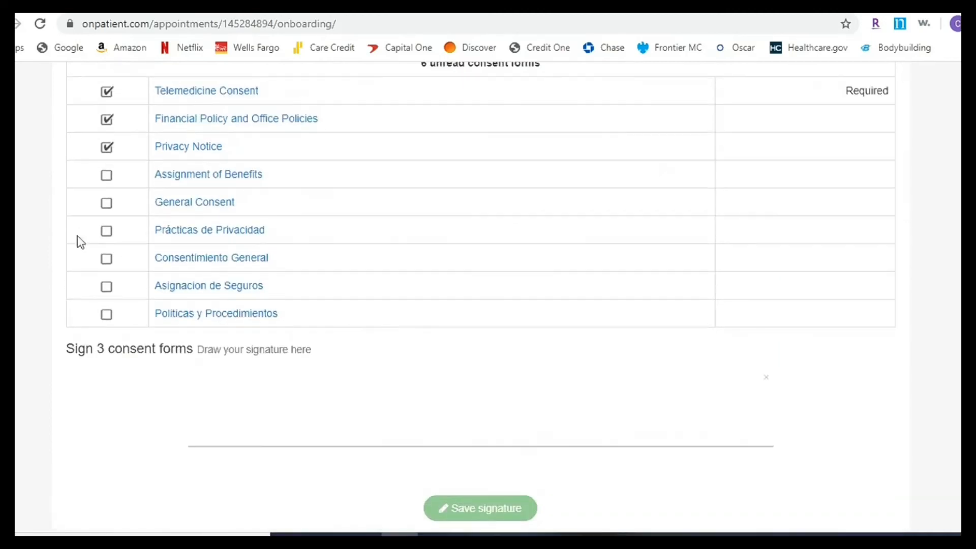
{"action": "left_click", "coordinate": [185, 175]}
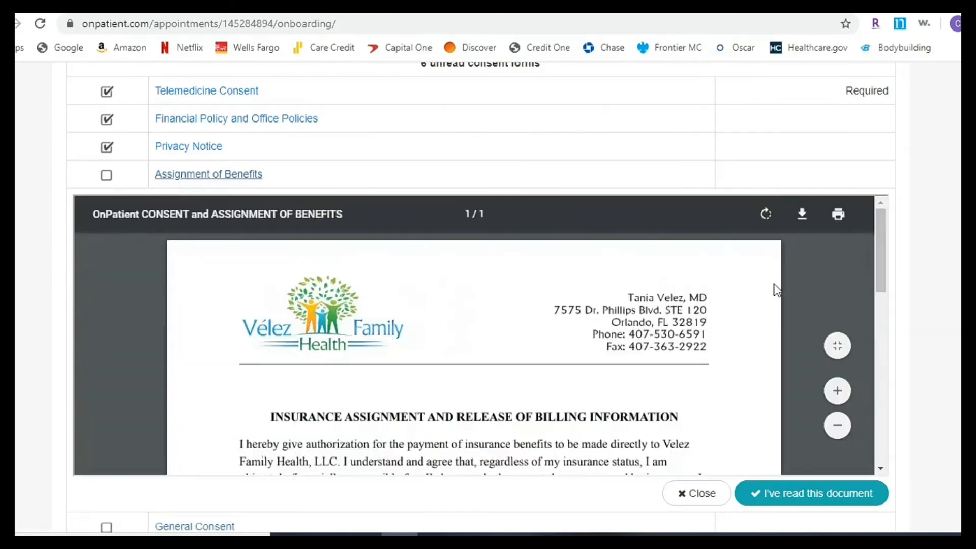
{"action": "left_click_drag", "start_coordinate": [878, 269], "coordinate": [799, 495]}
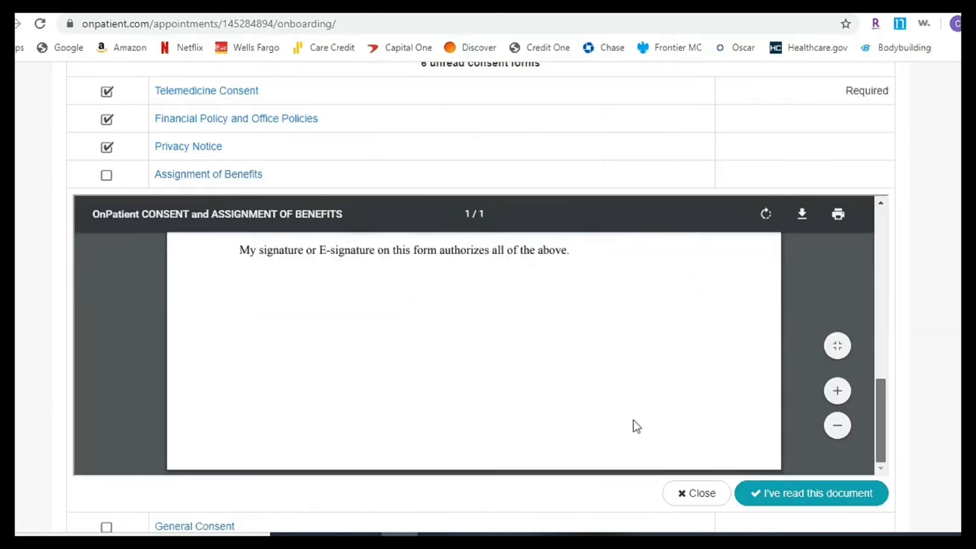
{"action": "left_click", "coordinate": [803, 494]}
- Mark the General Consent document as read and clear the stray text selection
{"action": "left_click", "coordinate": [190, 206]}
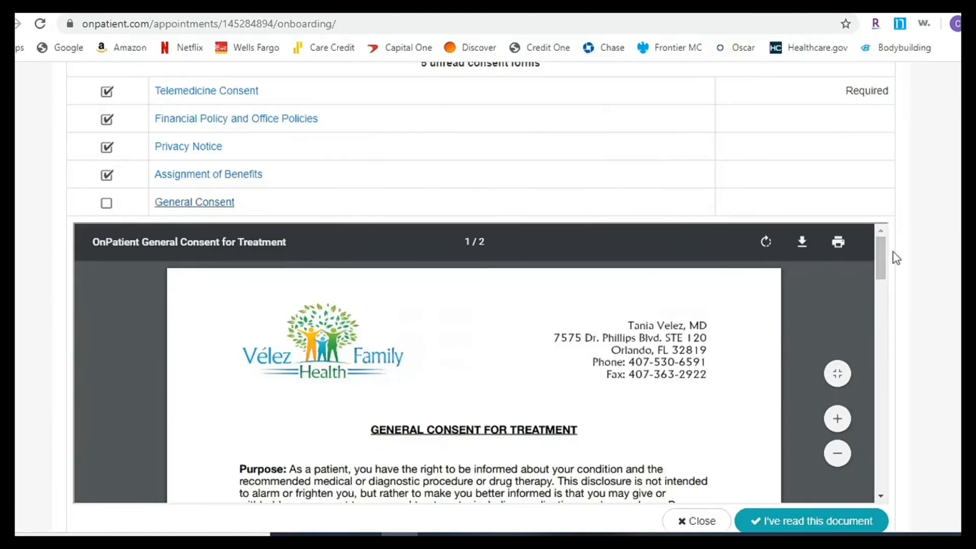
{"action": "left_click_drag", "start_coordinate": [885, 266], "coordinate": [883, 306]}
{"action": "left_click", "coordinate": [812, 521]}
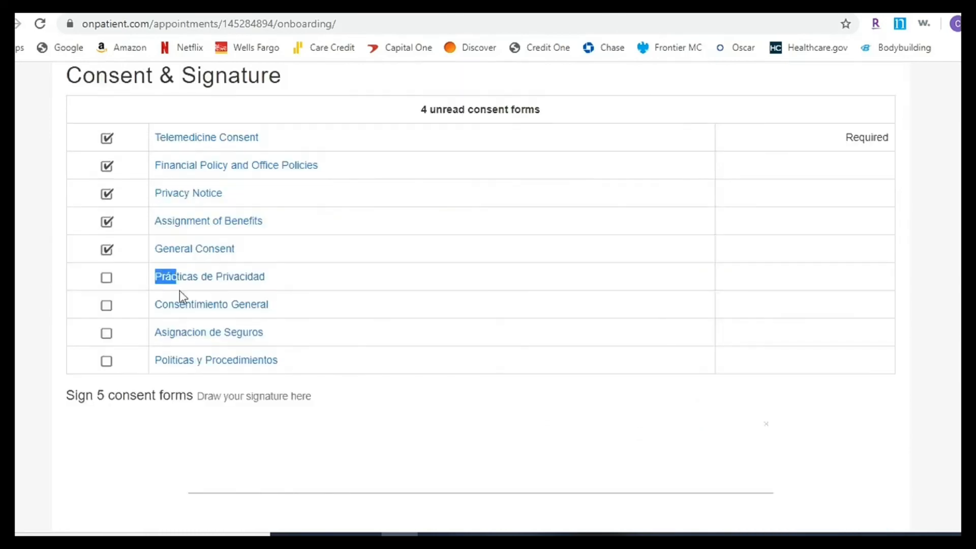
{"action": "left_click_drag", "start_coordinate": [179, 291], "coordinate": [279, 364]}
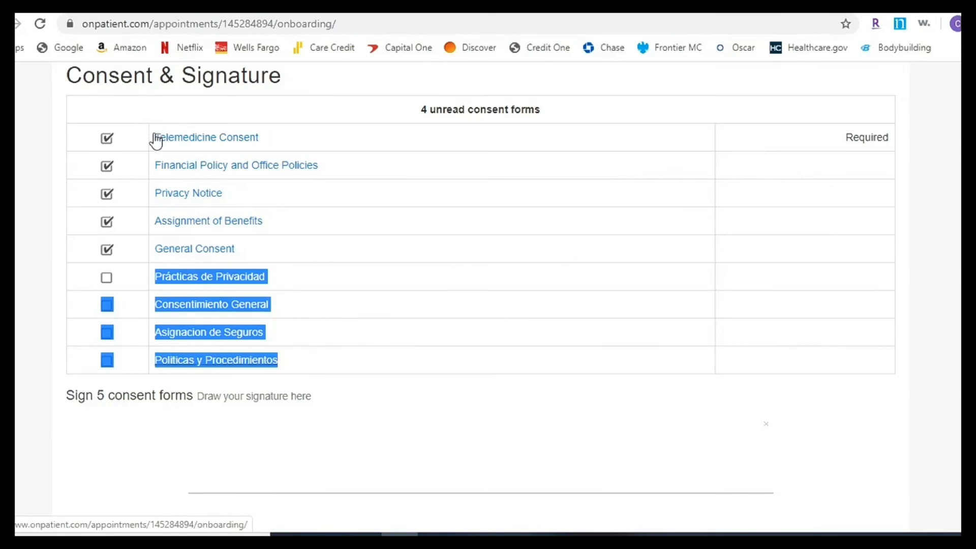
{"action": "left_click_drag", "start_coordinate": [153, 138], "coordinate": [279, 144]}
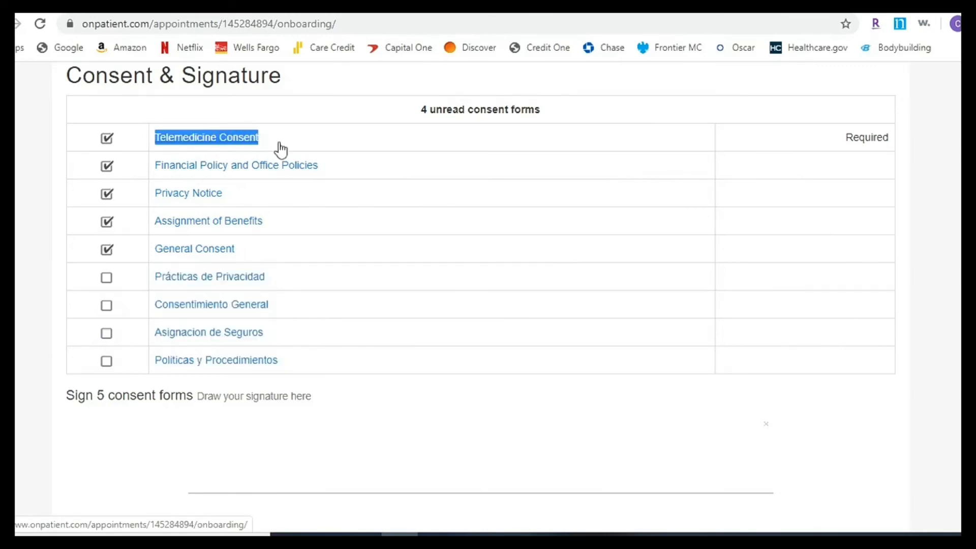
{"action": "left_click", "coordinate": [135, 125]}
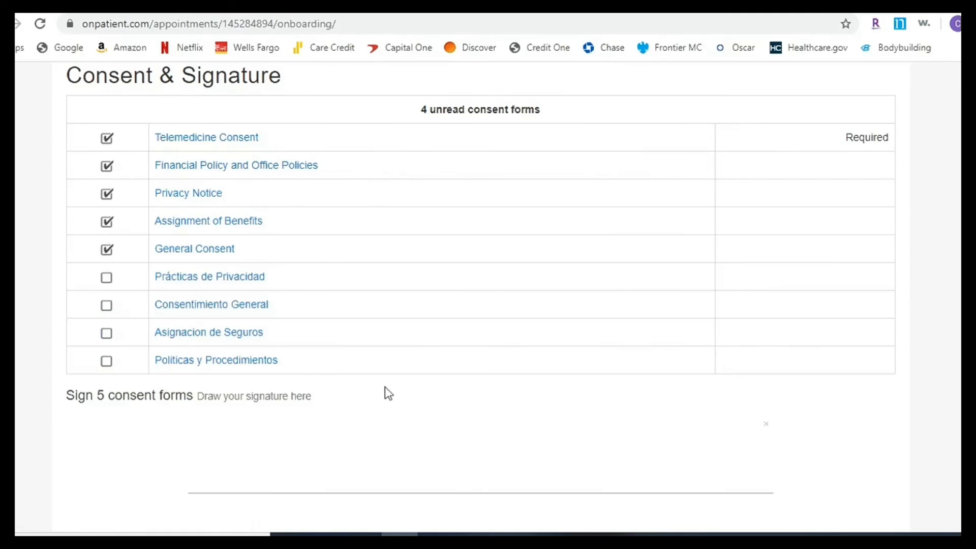
- Start a signature on the signature pad, then erase it to start over
{"action": "scroll", "coordinate": [694, 386], "scroll_direction": "down", "scroll_amount": 3}
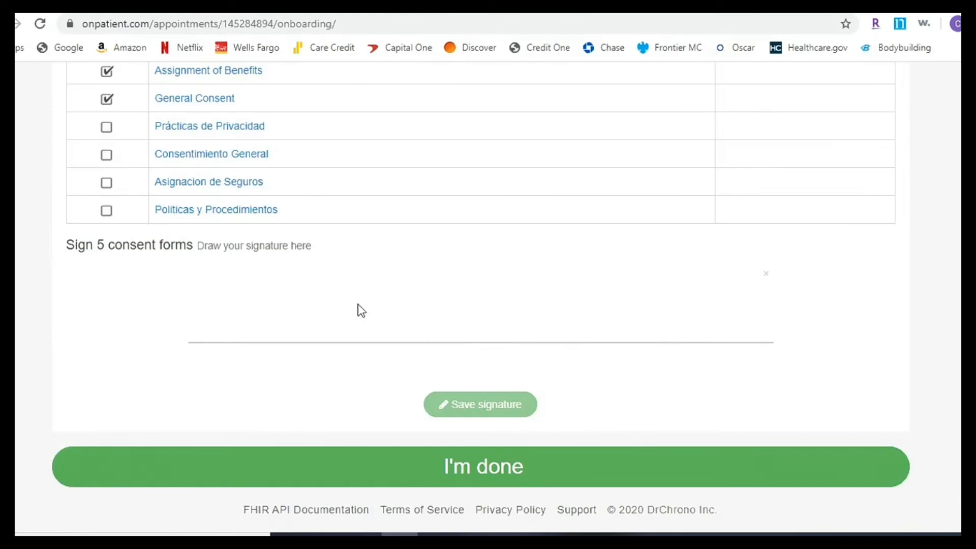
{"action": "left_click_drag", "start_coordinate": [248, 299], "coordinate": [293, 300]}
{"action": "left_click_drag", "start_coordinate": [356, 306], "coordinate": [338, 310]}
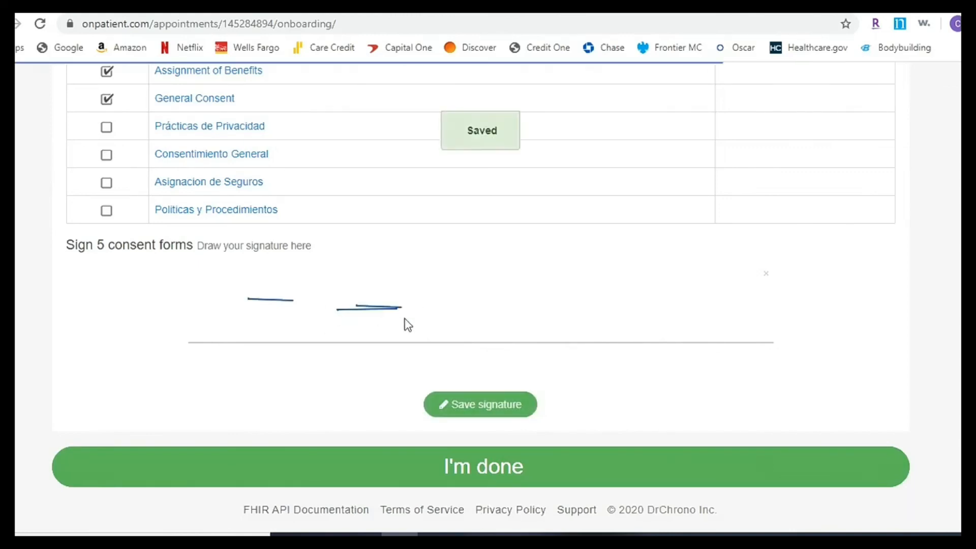
{"action": "left_click", "coordinate": [766, 274]}
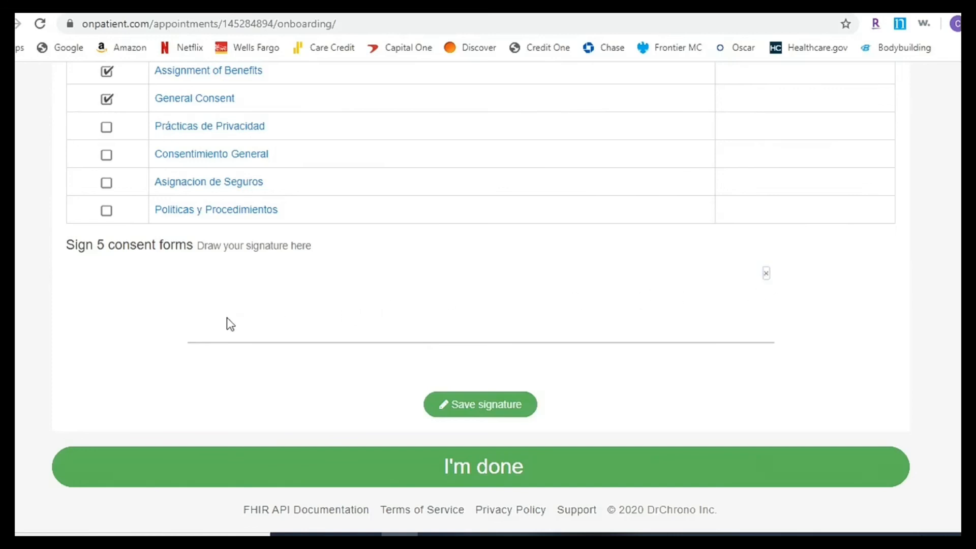
- Redraw the two-word signature, save it, and submit the onboarding form with I'm done
{"action": "mouse_move", "coordinate": [226, 313]}
{"action": "left_mouse_down"}
{"action": "mouse_move", "coordinate": [305, 303]}
{"action": "mouse_move", "coordinate": [233, 332]}
{"action": "mouse_move", "coordinate": [355, 339]}
{"action": "left_mouse_up"}
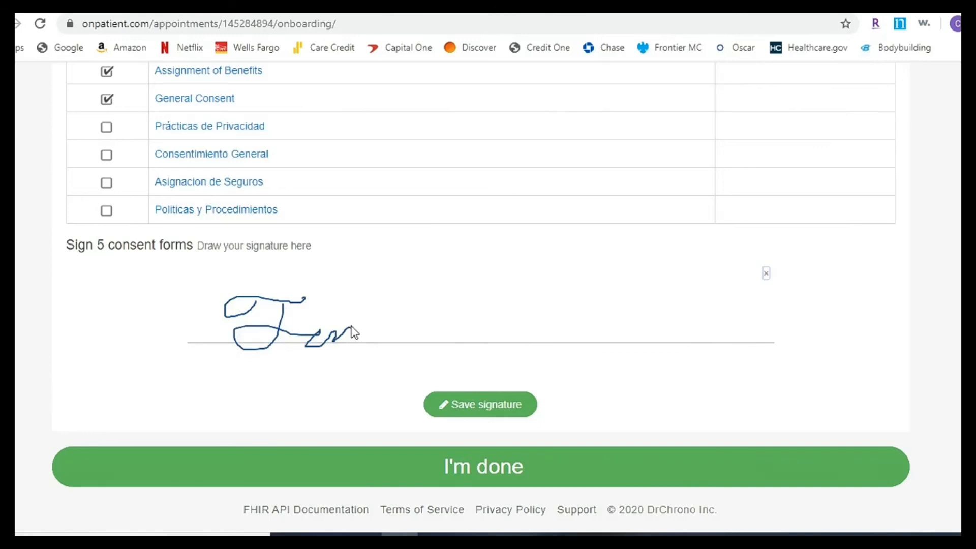
{"action": "mouse_move", "coordinate": [352, 327]}
{"action": "left_mouse_down"}
{"action": "mouse_move", "coordinate": [353, 342]}
{"action": "mouse_move", "coordinate": [376, 332]}
{"action": "mouse_move", "coordinate": [377, 344]}
{"action": "mouse_move", "coordinate": [418, 339]}
{"action": "left_mouse_up"}
{"action": "left_click_drag", "start_coordinate": [442, 306], "coordinate": [406, 300]}
{"action": "mouse_move", "coordinate": [496, 285]}
{"action": "left_mouse_down"}
{"action": "mouse_move", "coordinate": [478, 279]}
{"action": "mouse_move", "coordinate": [419, 346]}
{"action": "mouse_move", "coordinate": [478, 326]}
{"action": "mouse_move", "coordinate": [481, 344]}
{"action": "mouse_move", "coordinate": [489, 319]}
{"action": "left_mouse_up"}
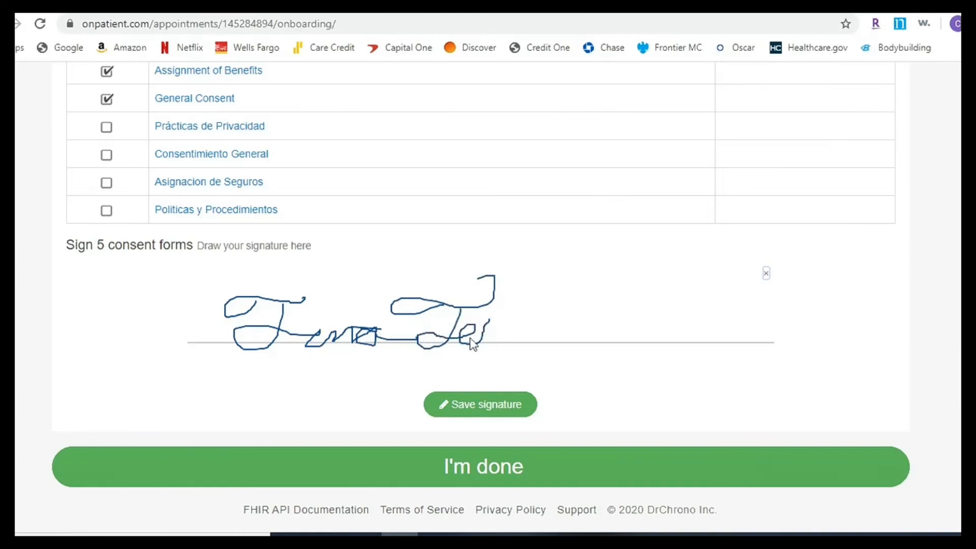
{"action": "mouse_move", "coordinate": [489, 320]}
{"action": "left_mouse_down"}
{"action": "mouse_move", "coordinate": [481, 342]}
{"action": "mouse_move", "coordinate": [472, 337]}
{"action": "mouse_move", "coordinate": [501, 340]}
{"action": "mouse_move", "coordinate": [517, 299]}
{"action": "mouse_move", "coordinate": [540, 330]}
{"action": "mouse_move", "coordinate": [586, 333]}
{"action": "mouse_move", "coordinate": [593, 365]}
{"action": "left_mouse_up"}
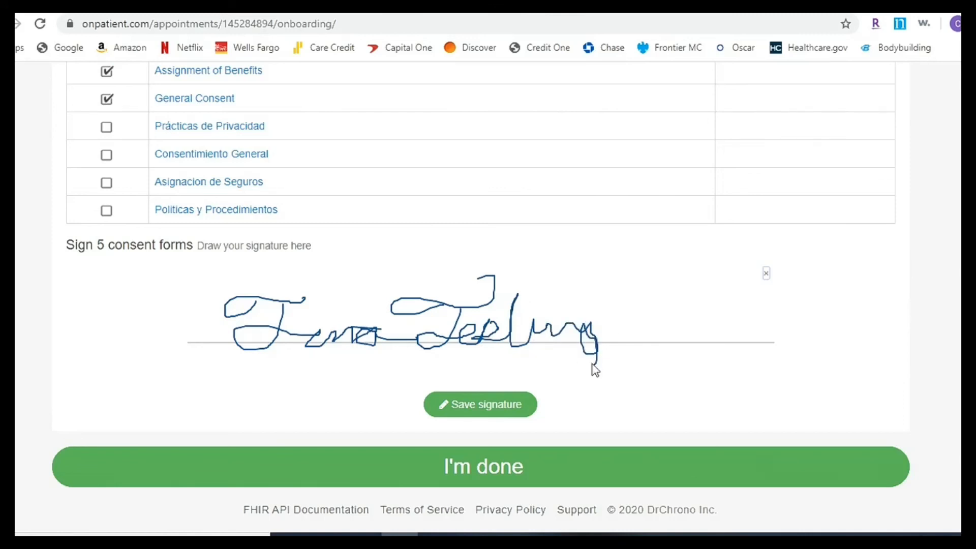
{"action": "left_click_drag", "start_coordinate": [613, 305], "coordinate": [593, 365]}
{"action": "left_click_drag", "start_coordinate": [500, 308], "coordinate": [552, 308]}
{"action": "left_click", "coordinate": [533, 301]}
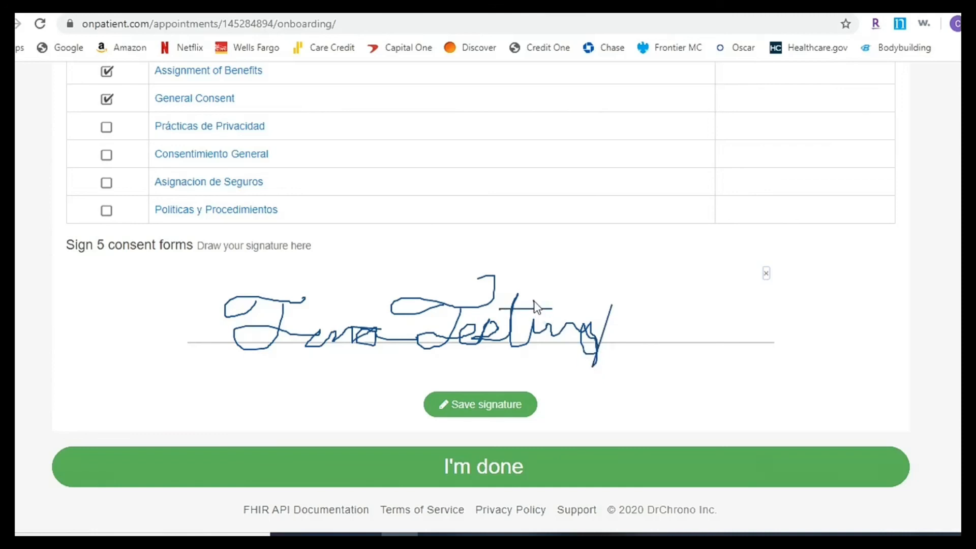
{"action": "left_click", "coordinate": [487, 411]}
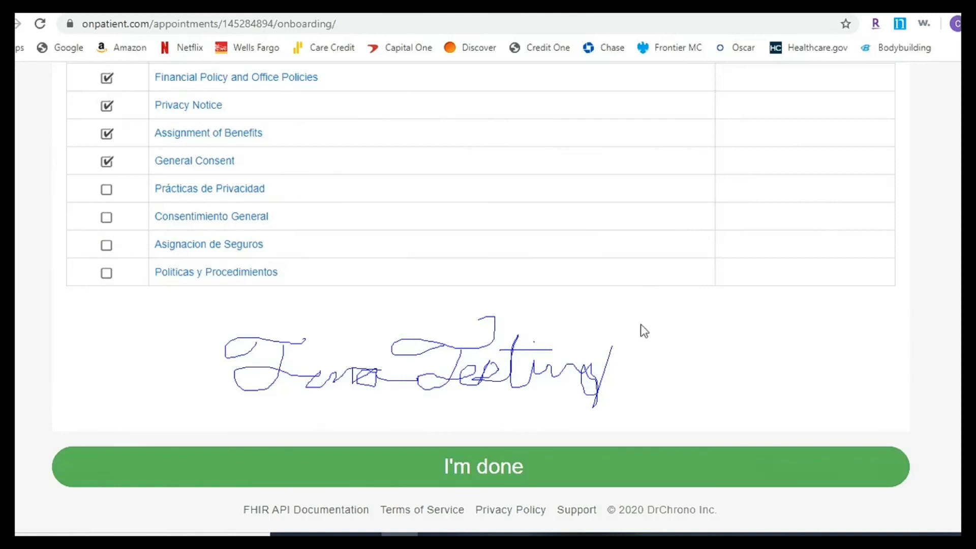
{"action": "left_click", "coordinate": [496, 468]}
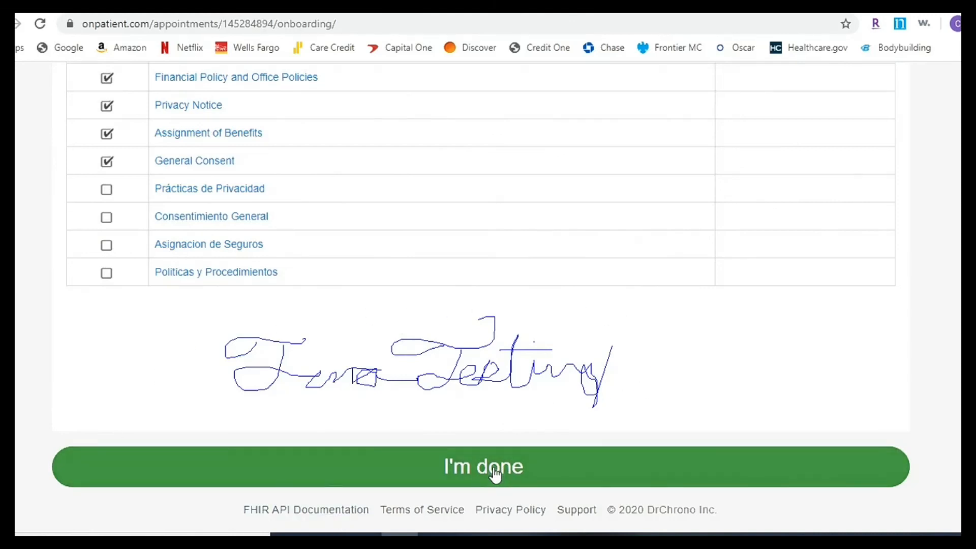